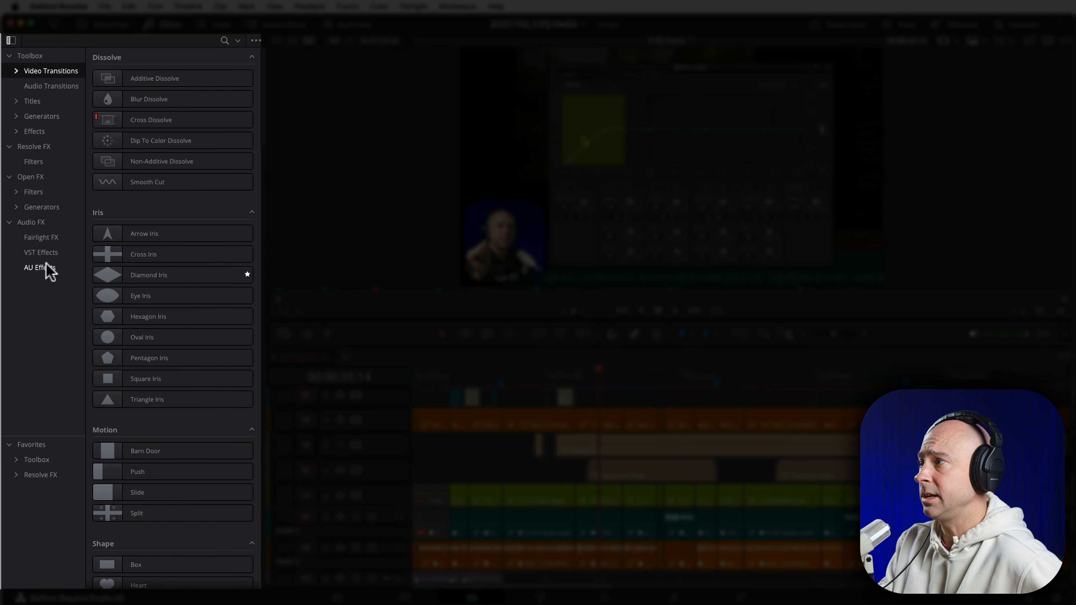
- Mark the Resolve FX Dehaze effect as a favorite and show the favorite effects collection
click(37, 177)
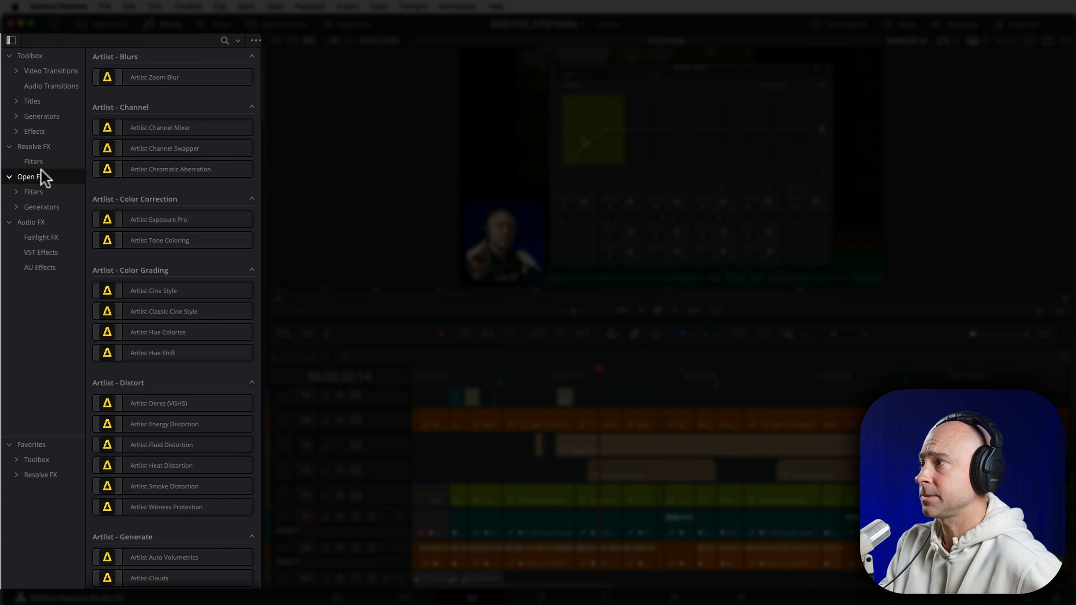
click(34, 146)
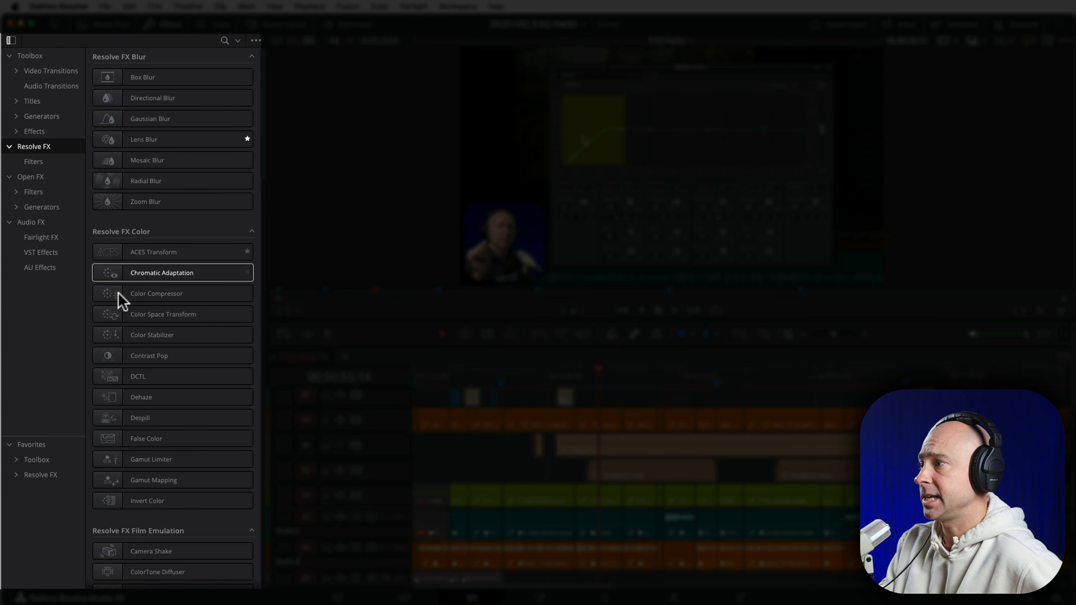
click(248, 397)
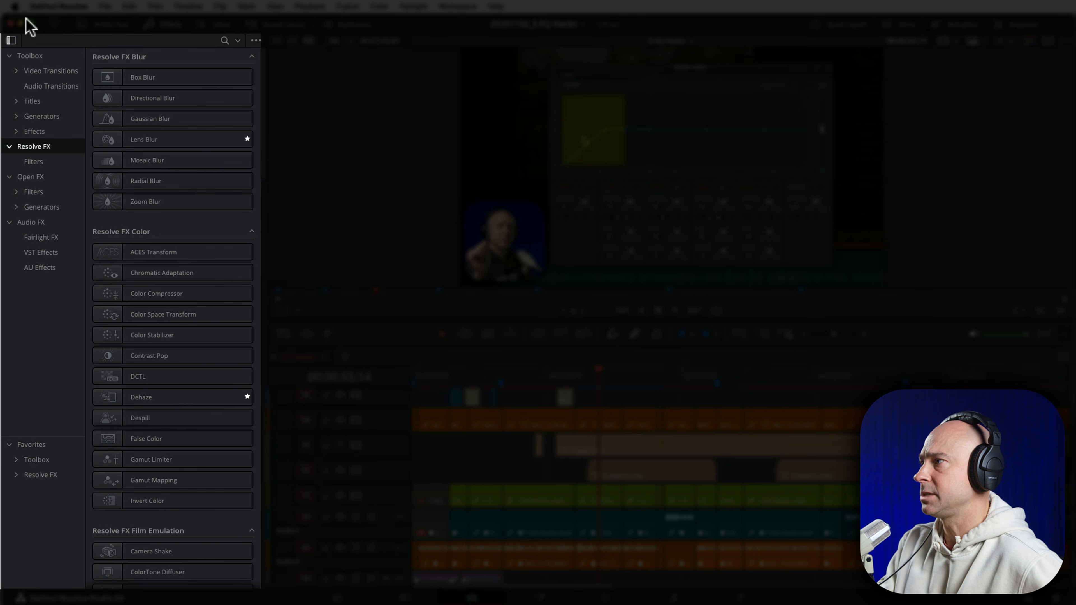
click(30, 444)
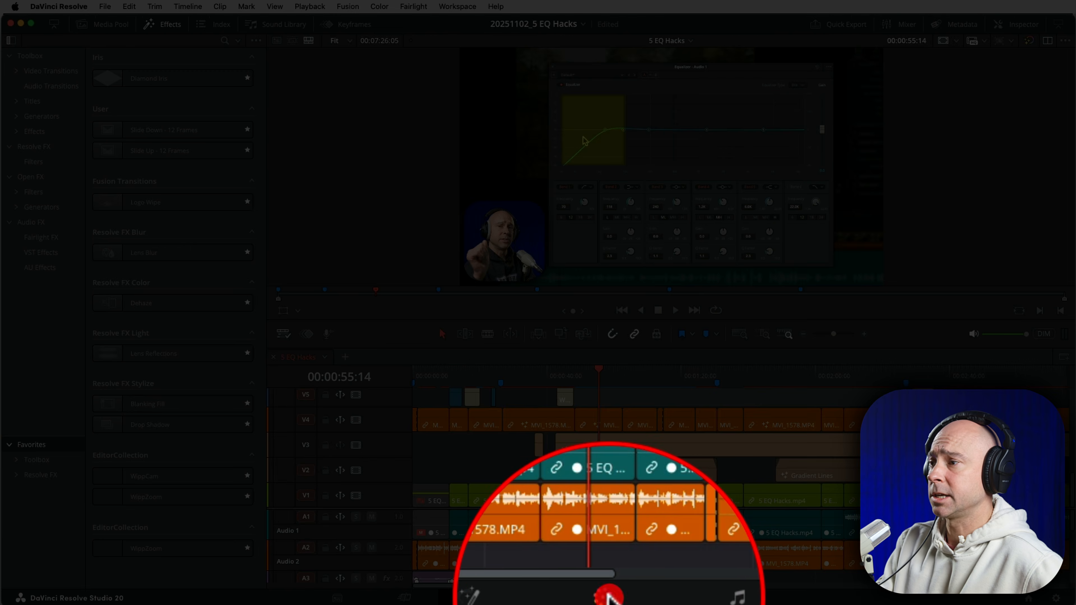
- On the Color page, select clip 03 and grab a still of its graded frame into the Stills 1 album
click(606, 597)
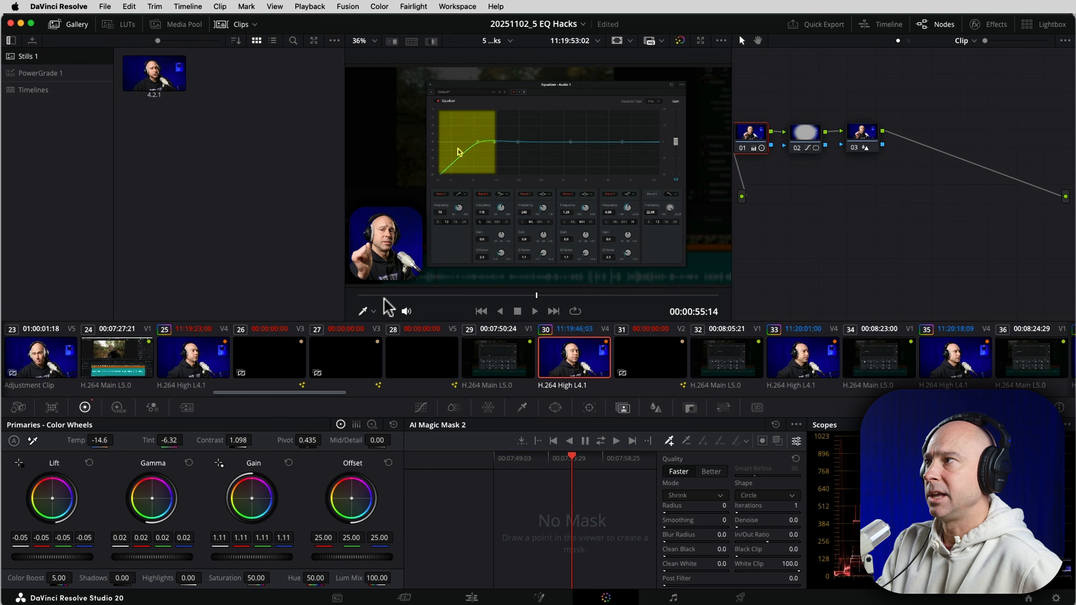
drag(301, 395, 53, 396)
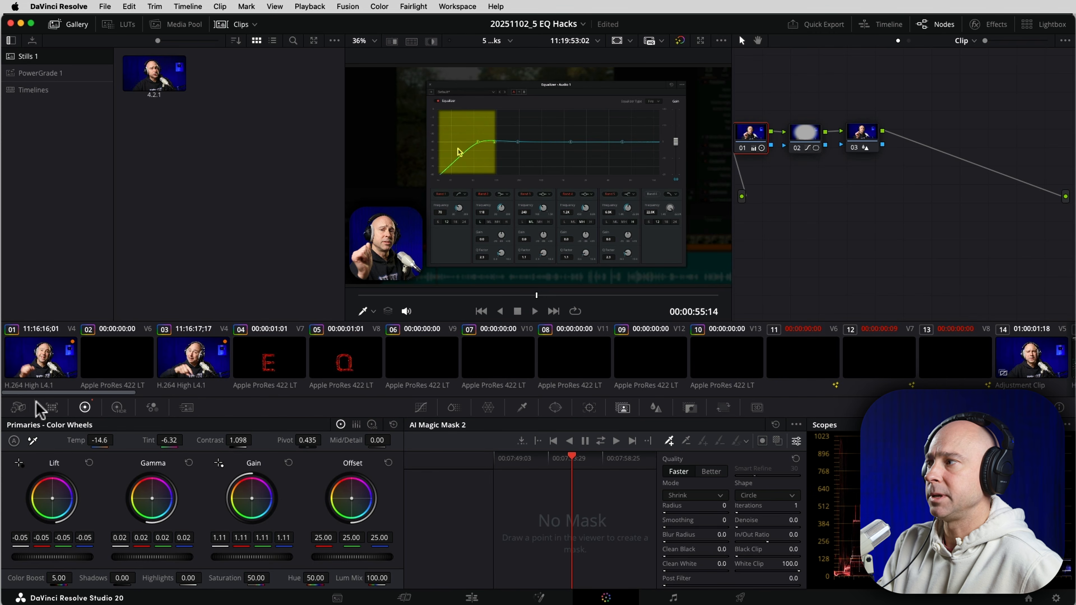
click(193, 358)
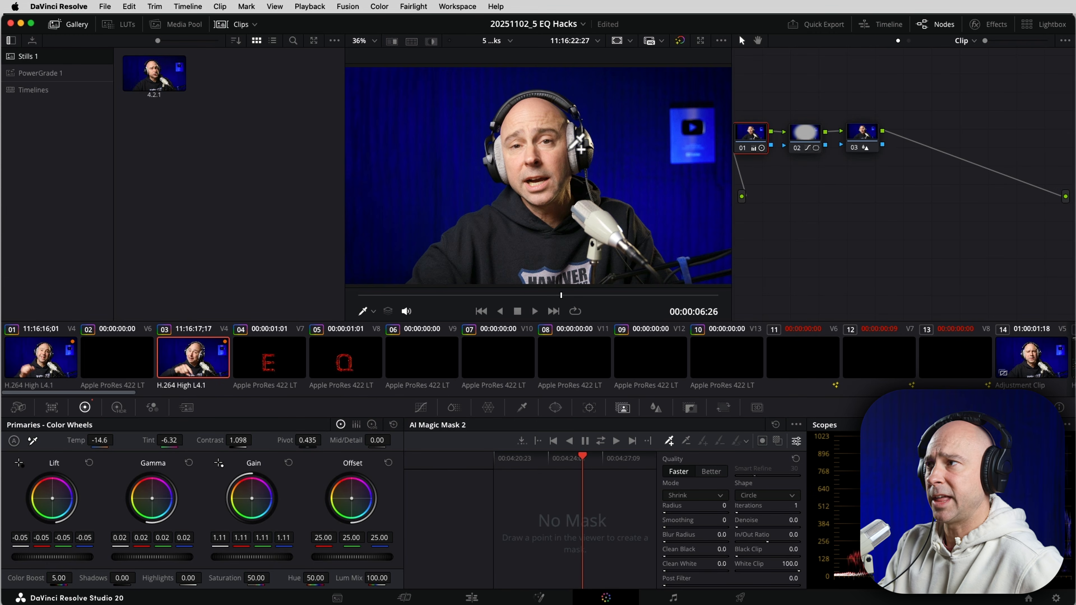
drag(792, 188, 928, 187)
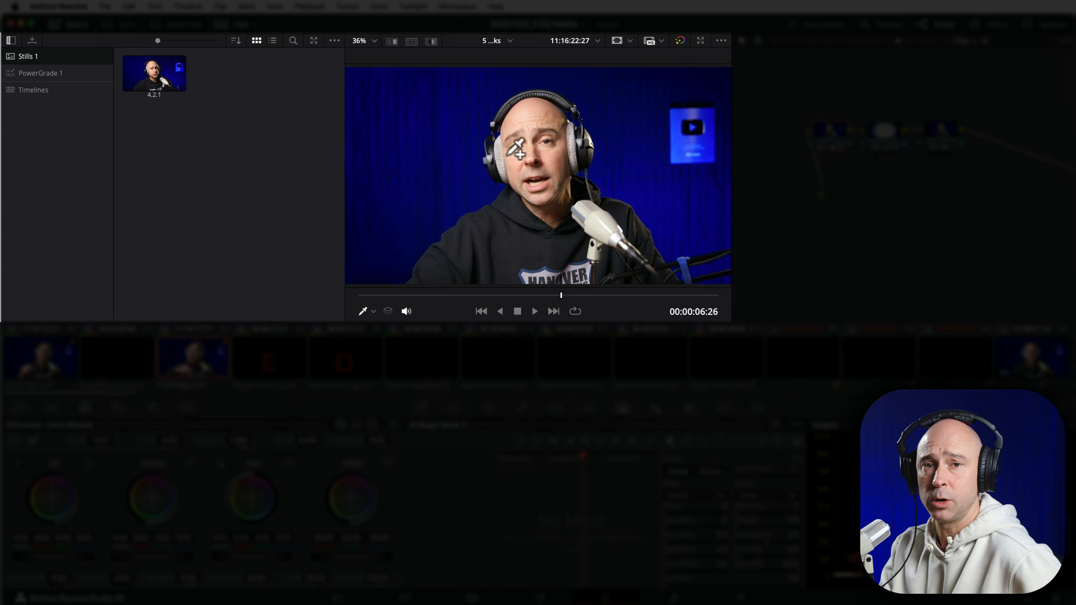
right_click(450, 137)
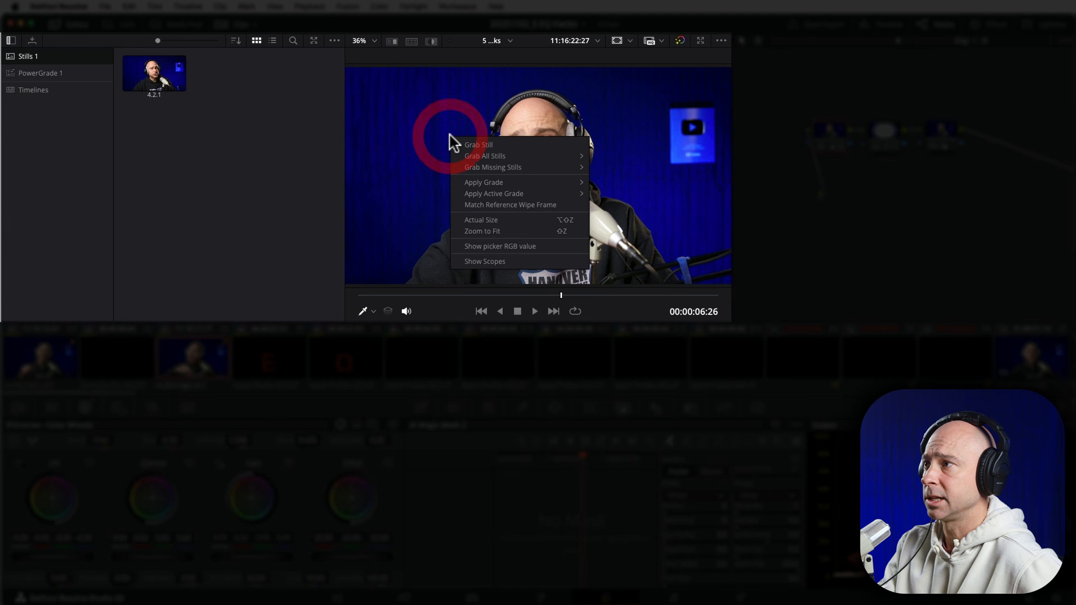
click(478, 144)
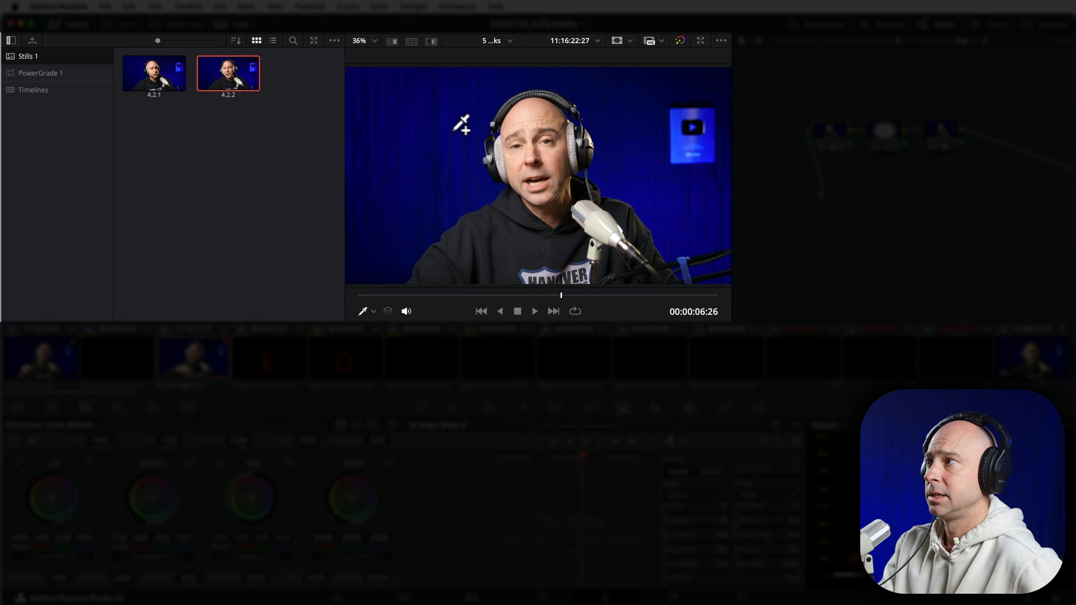
click(35, 53)
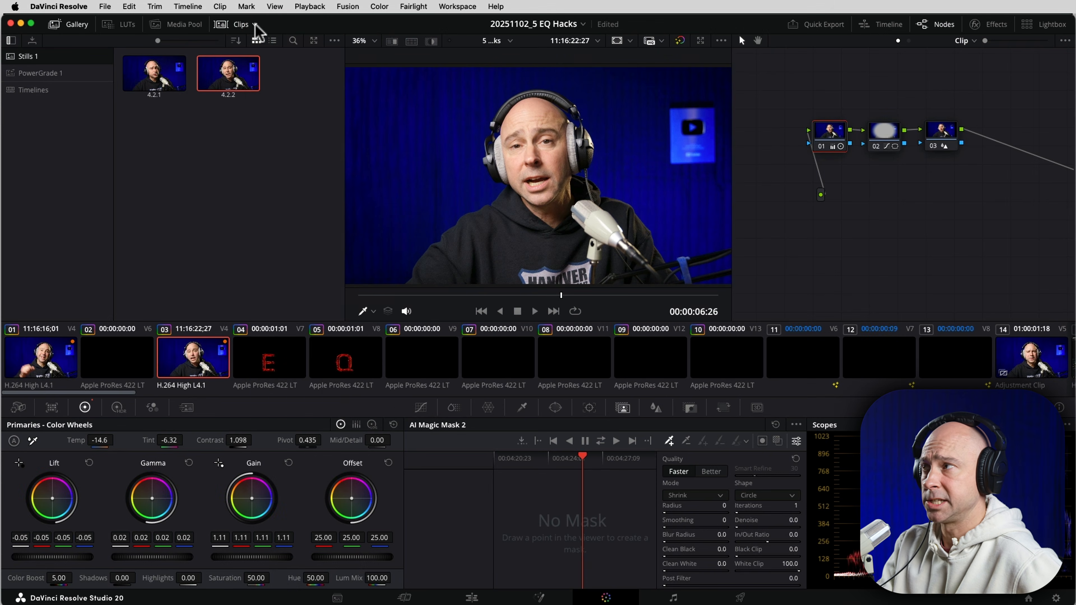
- Filter the clips with the C100 MKII CLIPS user smart filter and select all the filtered clips
click(256, 25)
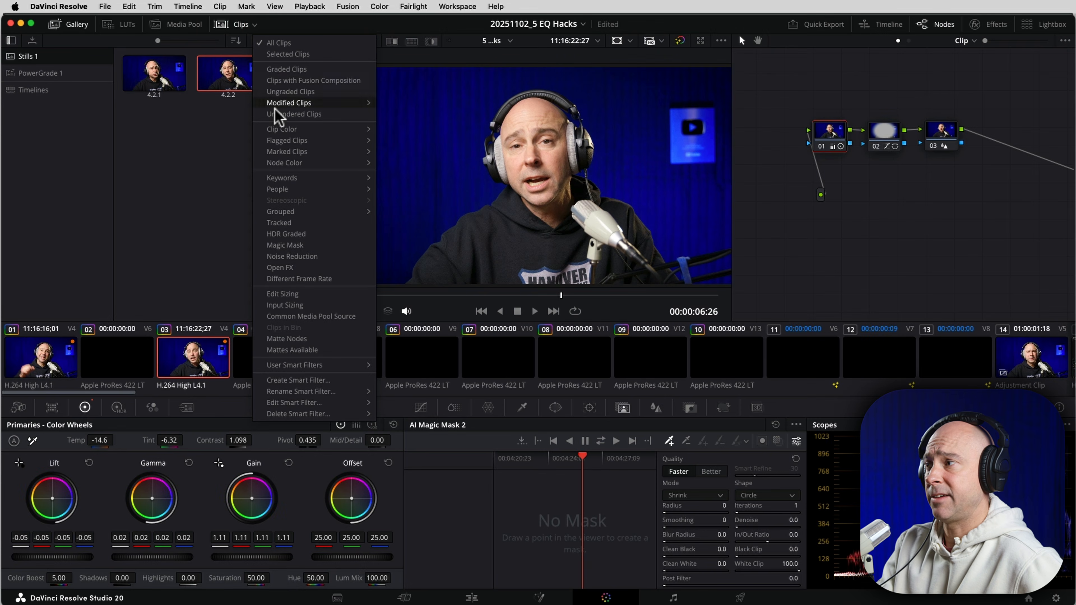
mouse_move(289, 366)
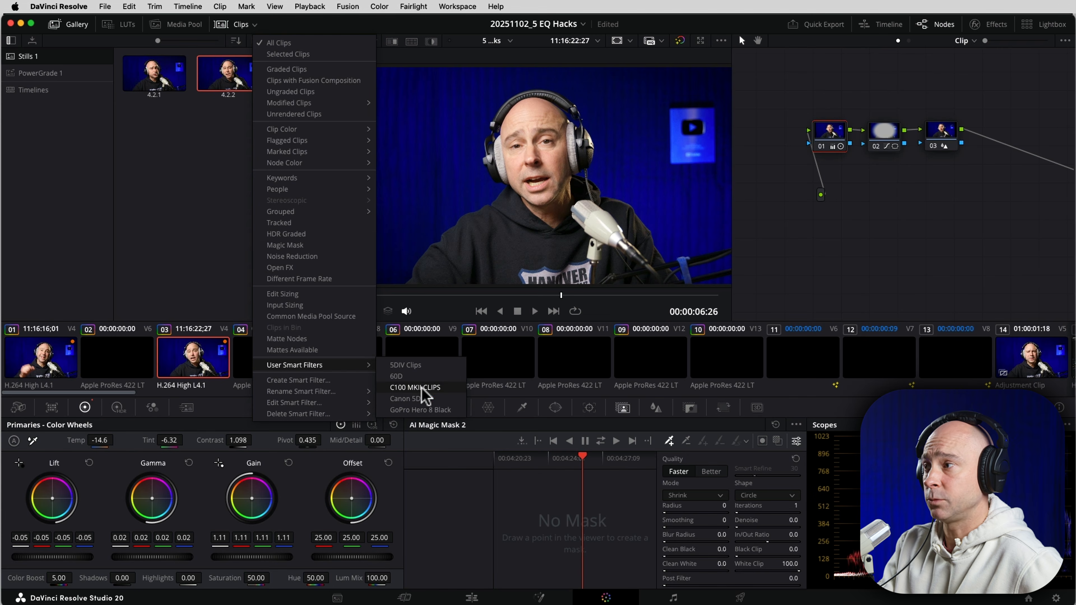
click(421, 388)
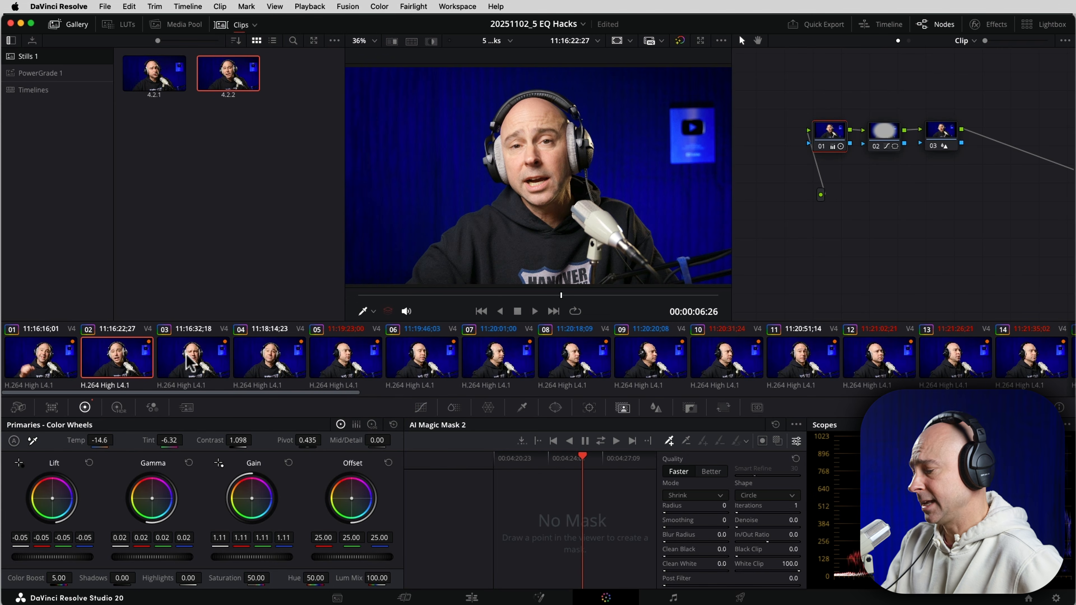
click(188, 362)
key(super+a)
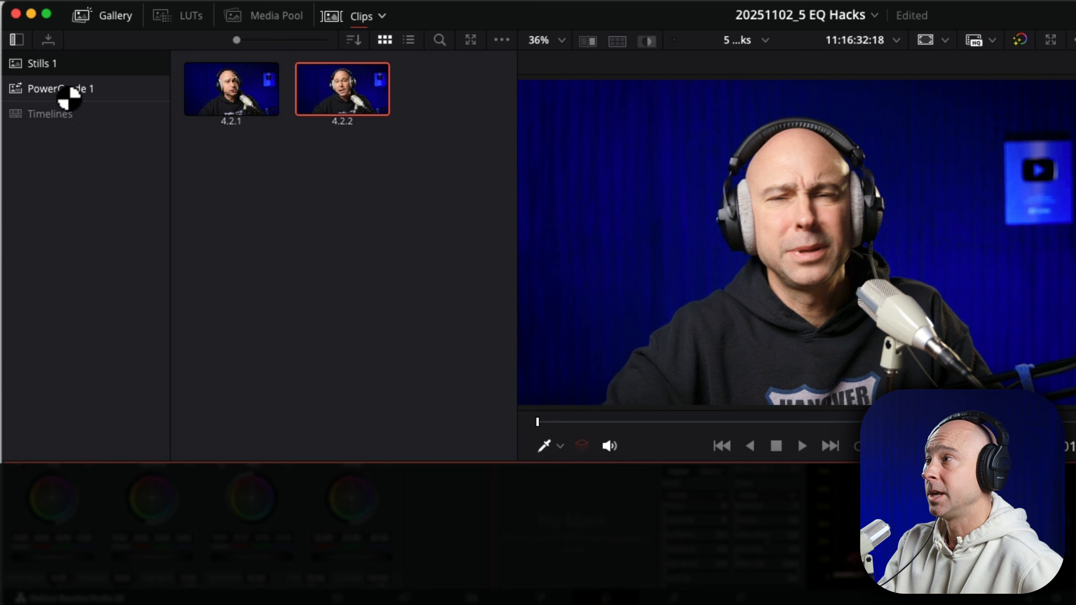
- Grab a still of the current graded frame into the PowerGrade 1 album
click(52, 89)
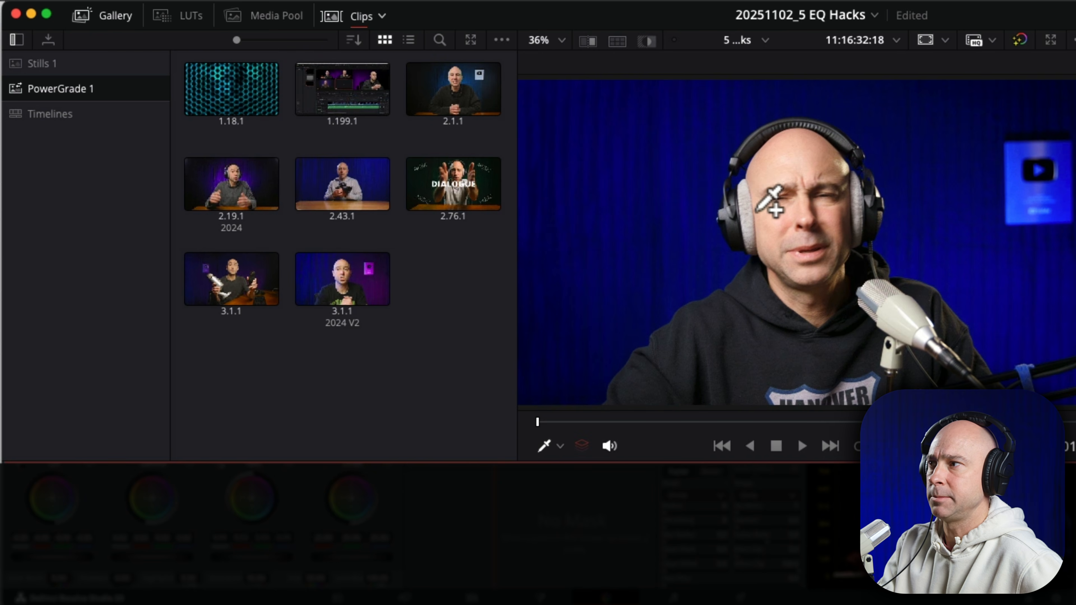
right_click(747, 226)
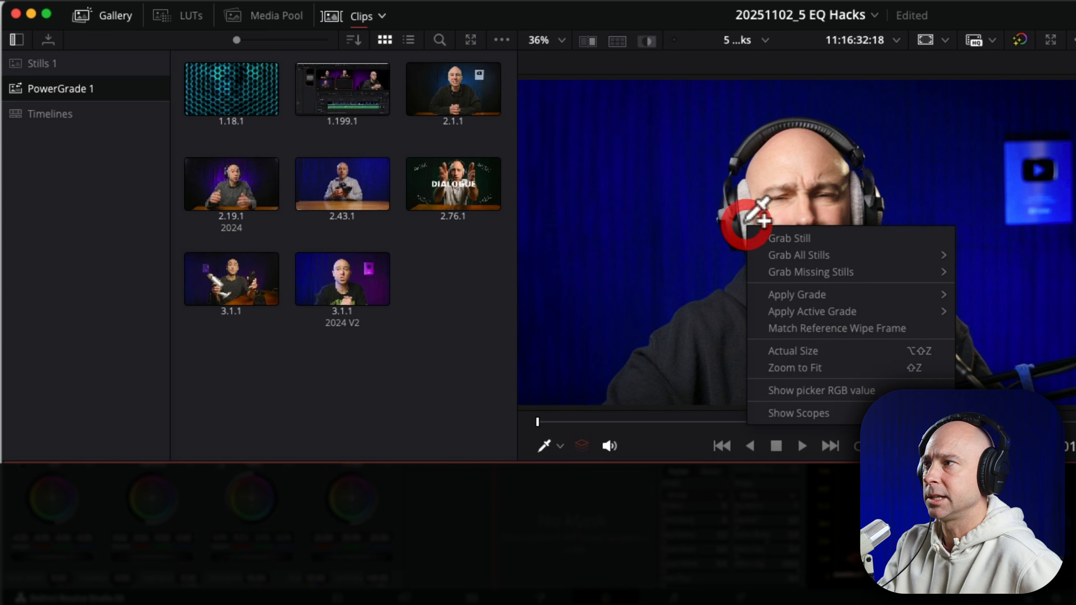
click(780, 240)
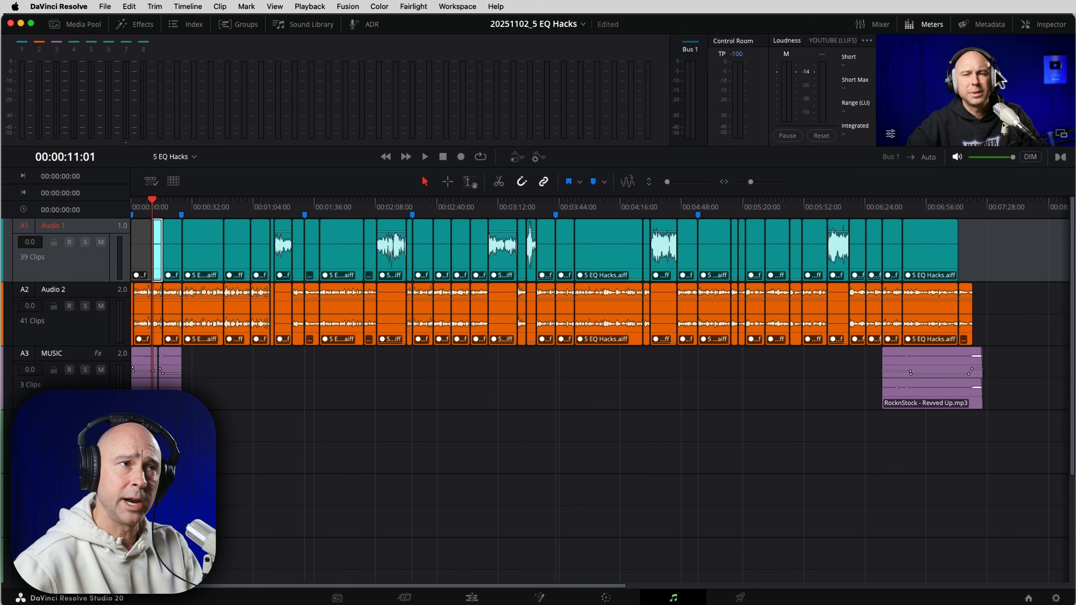
- Show the Fairlight mixer and open the Presets Library
click(881, 26)
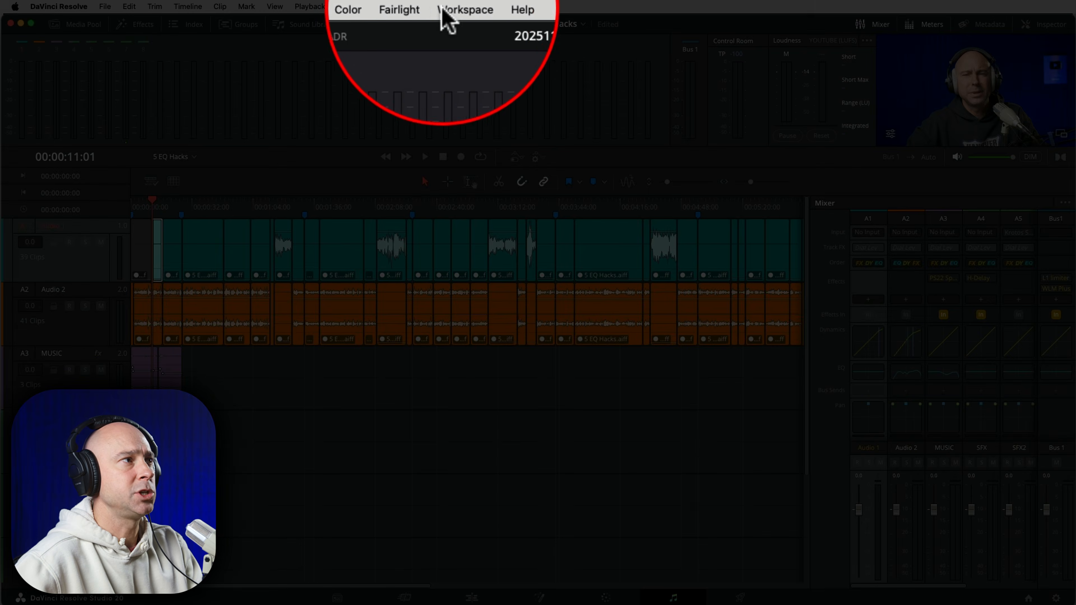
click(414, 6)
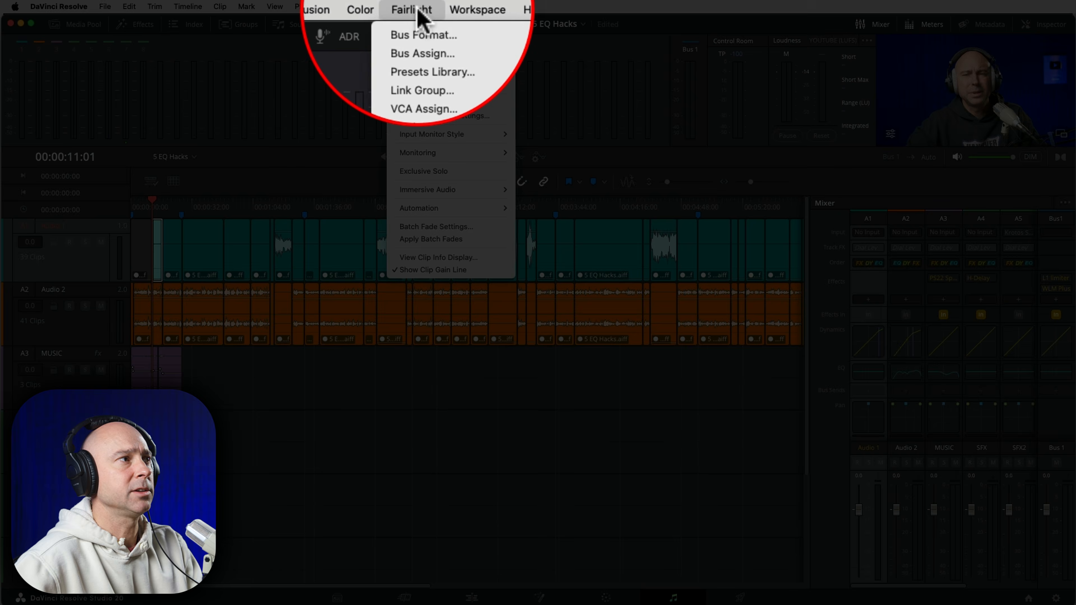
click(419, 73)
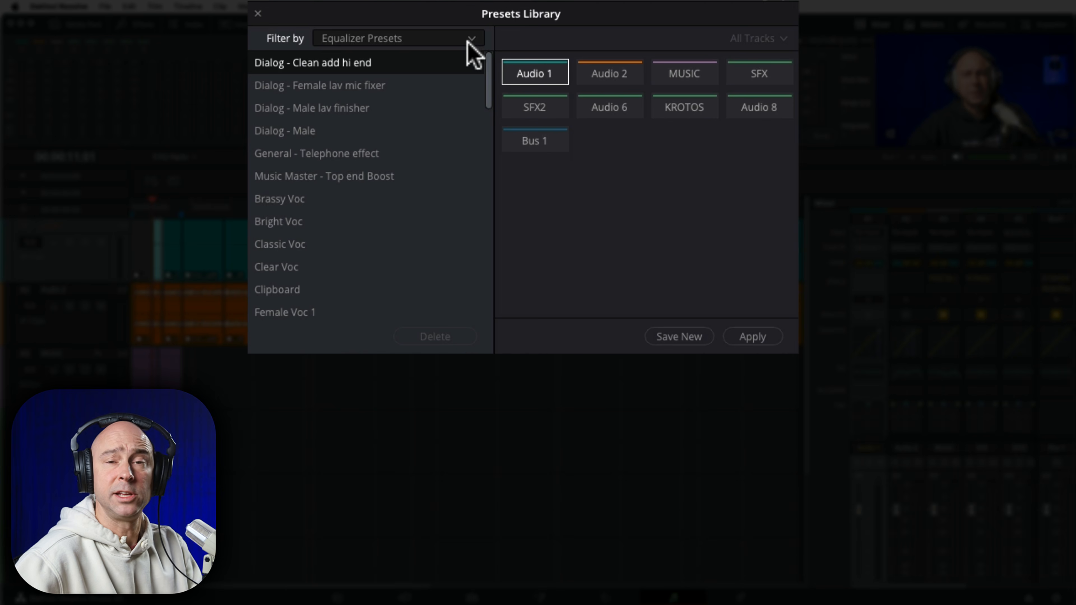
- Save the Audio 2 track's settings as a new global track preset named "Global Track Test"
click(470, 37)
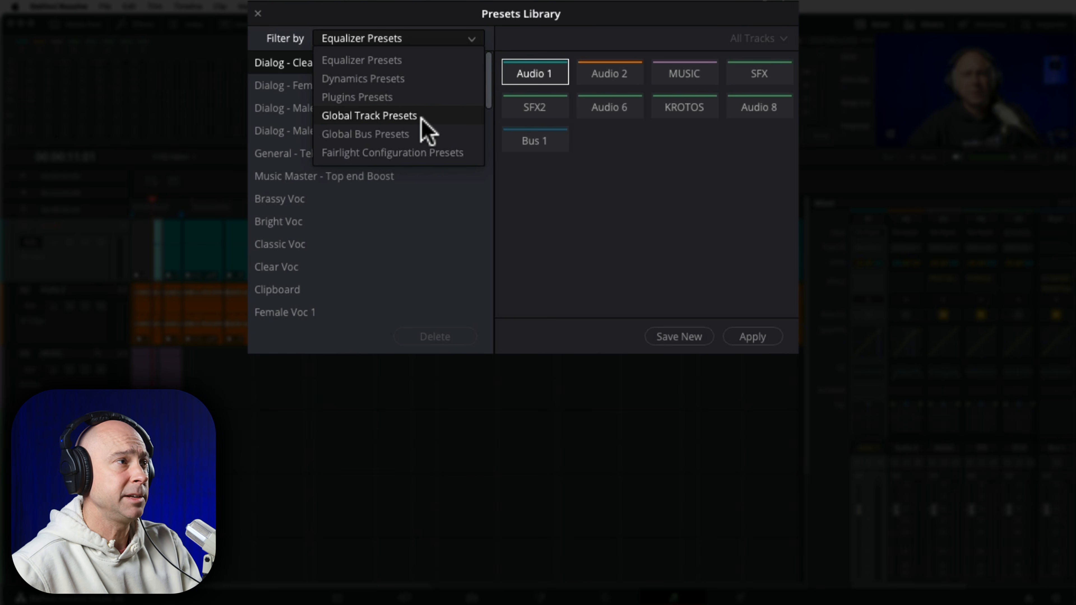
click(420, 116)
scroll(305, 207, up, 3)
click(612, 76)
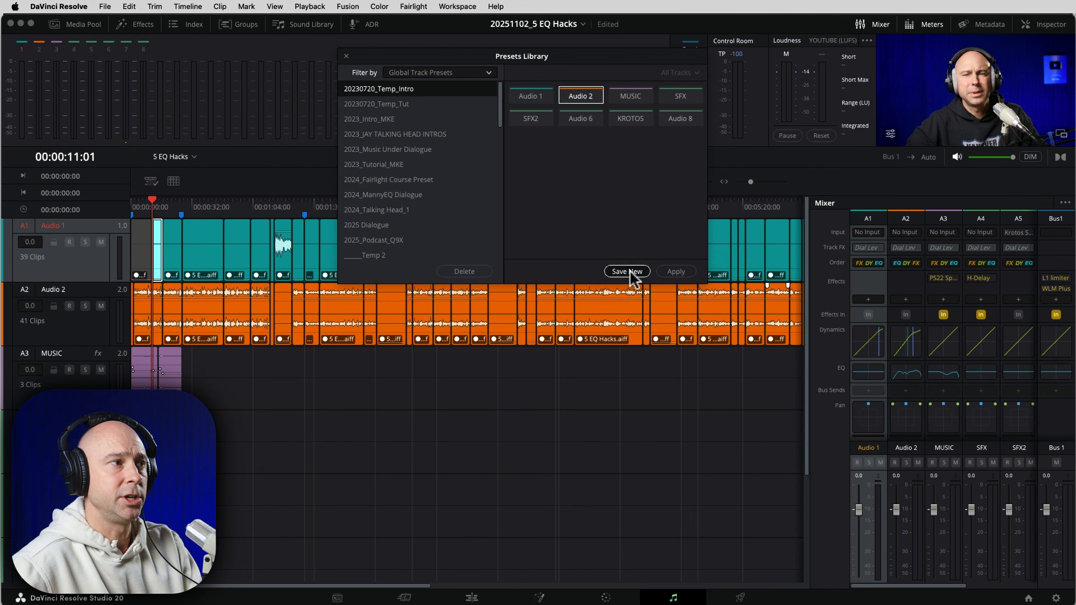
click(634, 274)
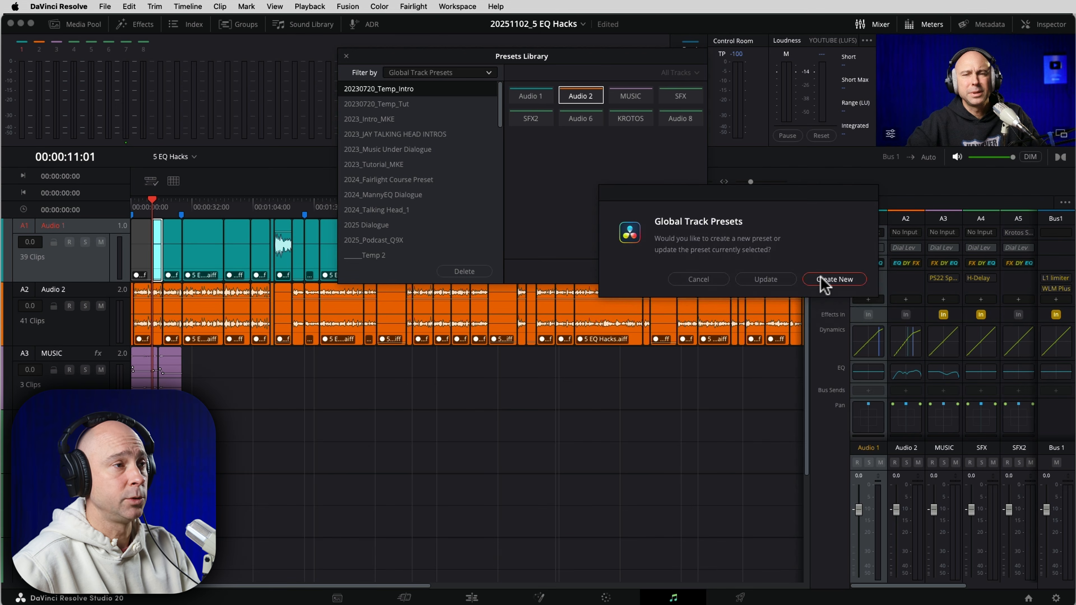
click(827, 281)
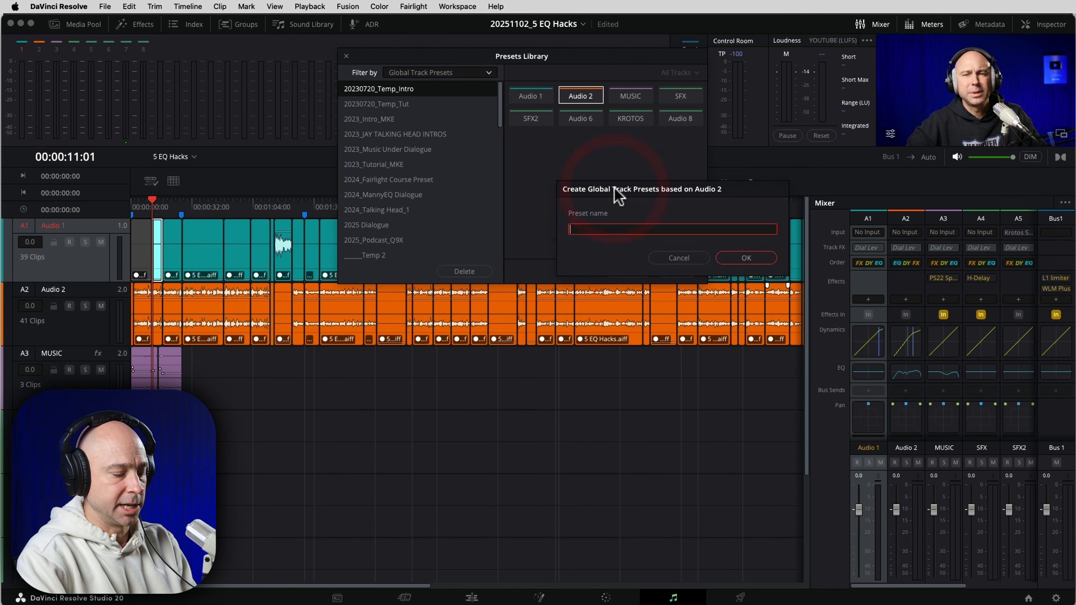
text(Global Track Test)
click(744, 260)
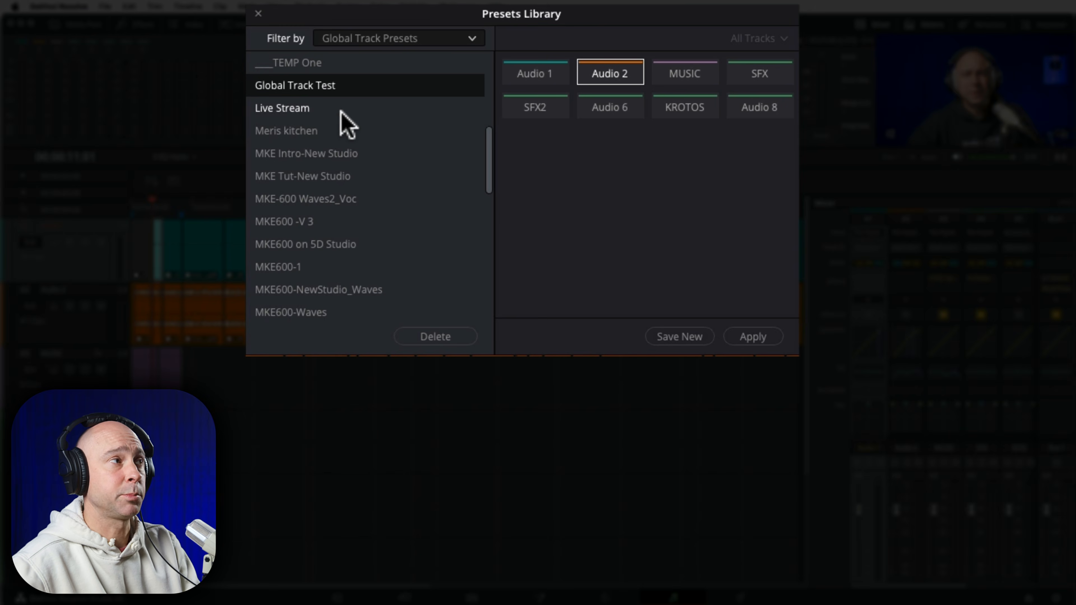
- Select the Global Track Test preset with Audio 2 as its target track
click(392, 105)
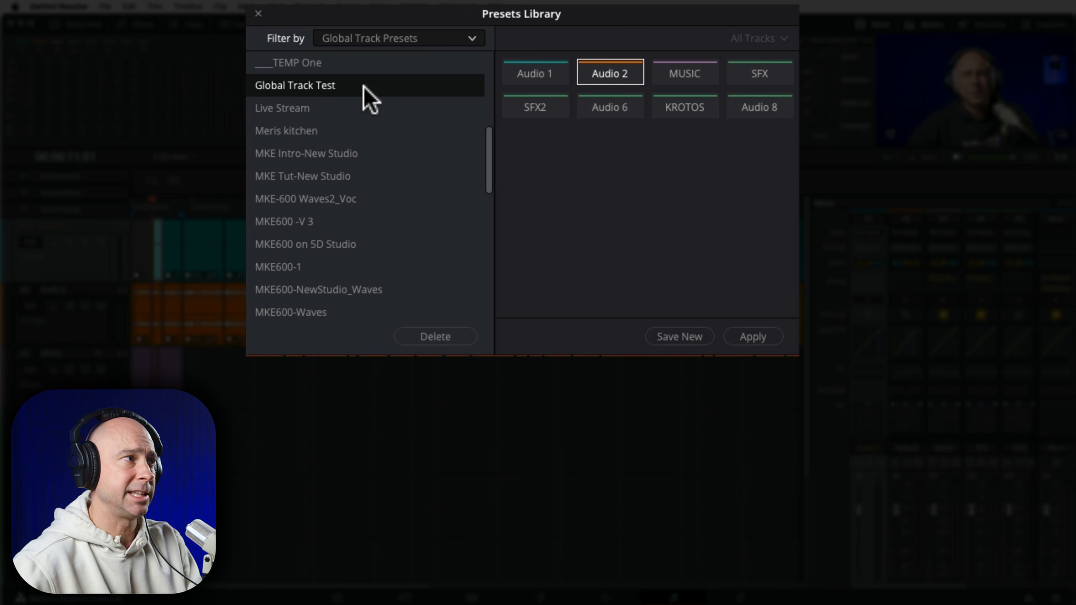
click(378, 91)
click(616, 76)
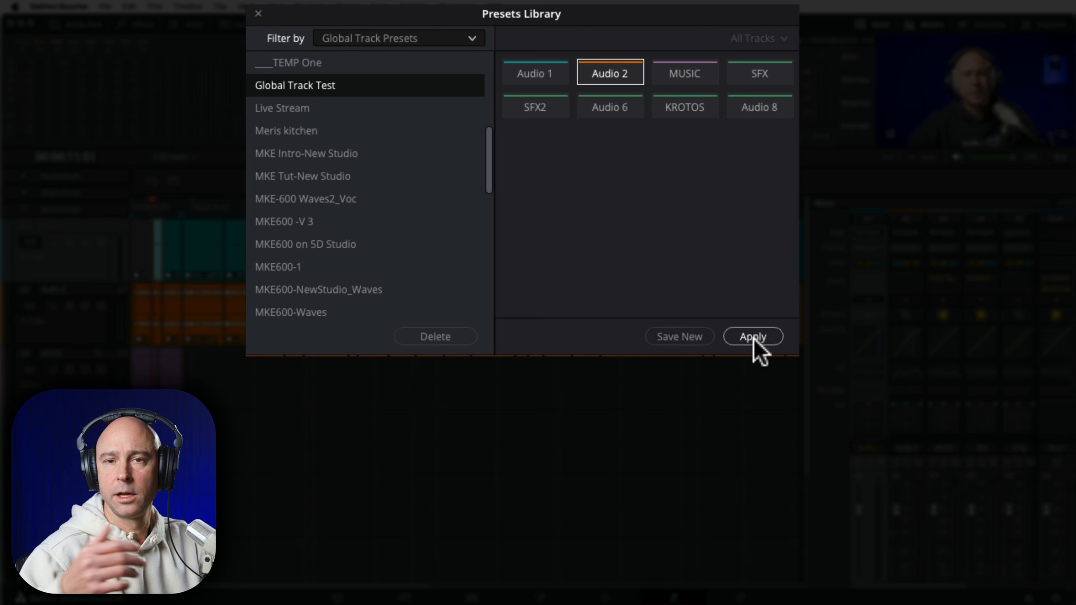
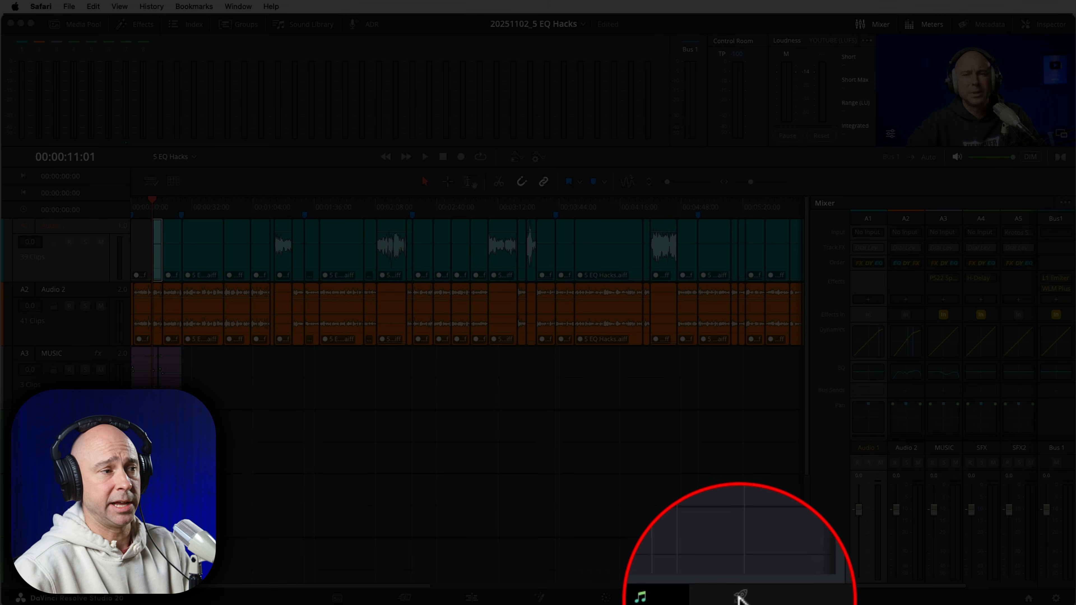
- Open the Deliver page and choose the Custom Export render settings with single clip rendering
click(739, 597)
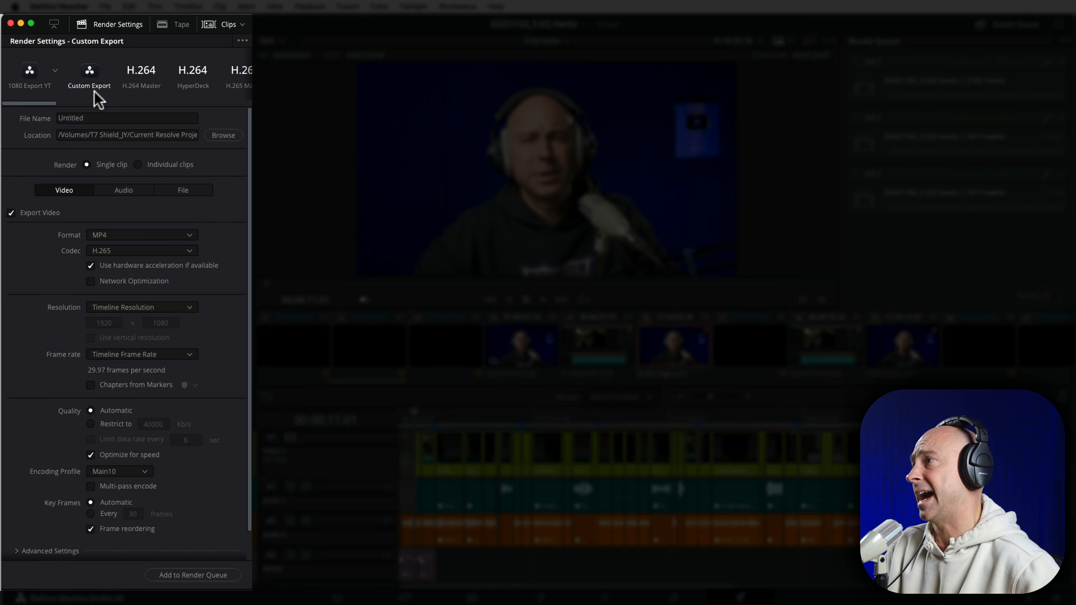
click(90, 71)
click(102, 166)
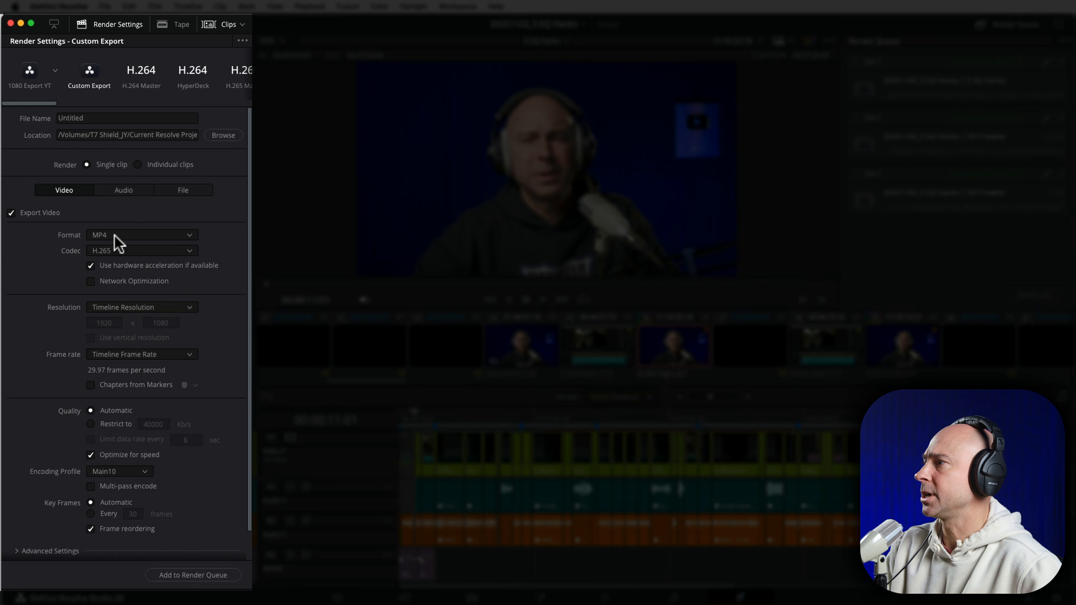
- Set the export resolution to 3840 x 2160 Ultra HD
click(119, 311)
scroll(116, 376, down, 5)
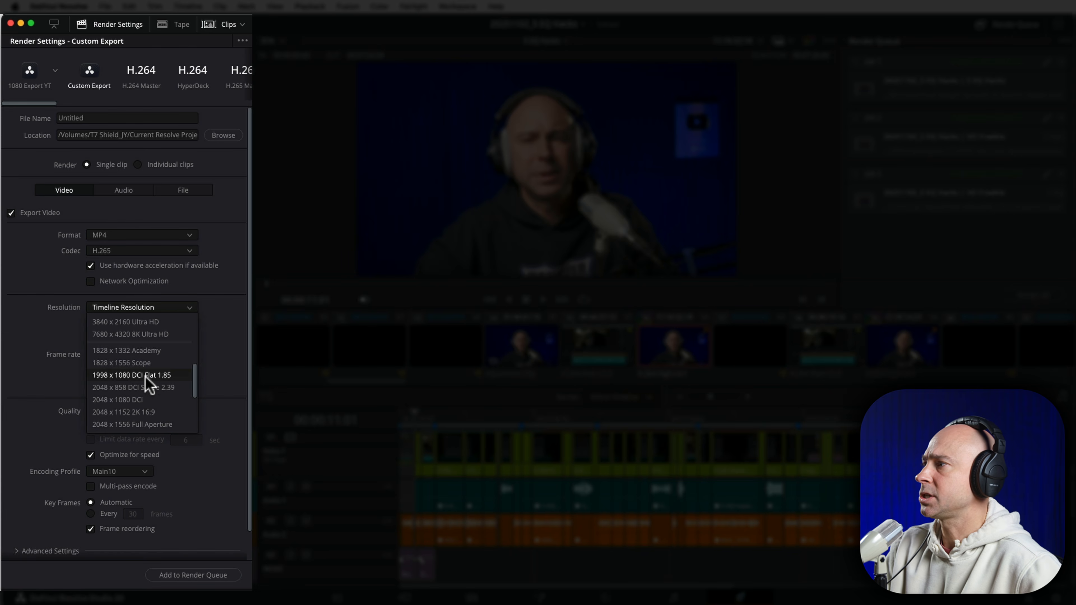
scroll(146, 383, up, 3)
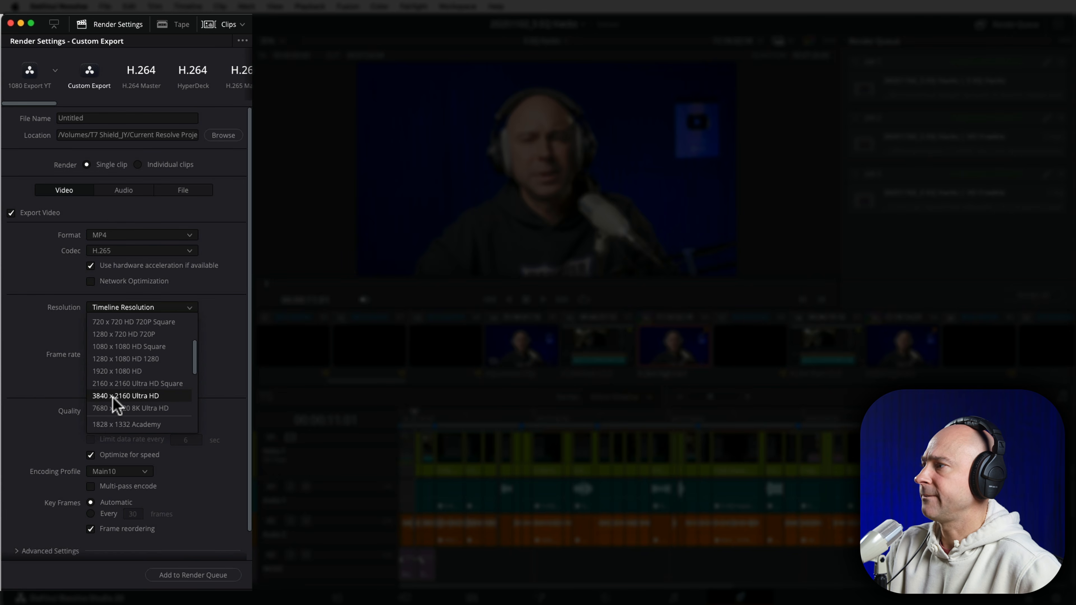
click(113, 396)
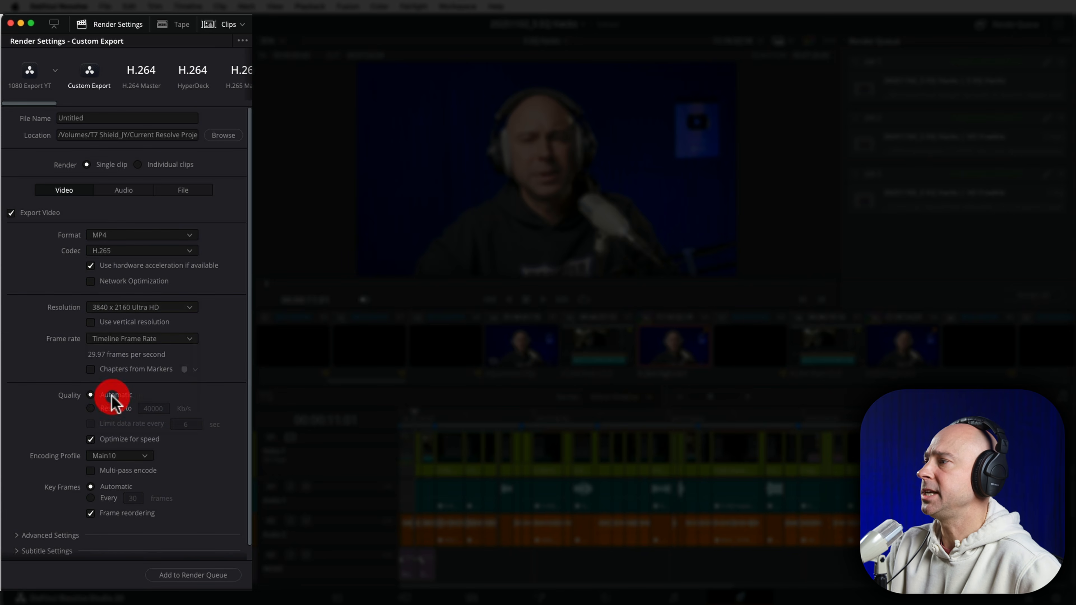
- Restrict the export quality to 90000 Kb/s and enable multi-pass encode
click(91, 408)
click(152, 408)
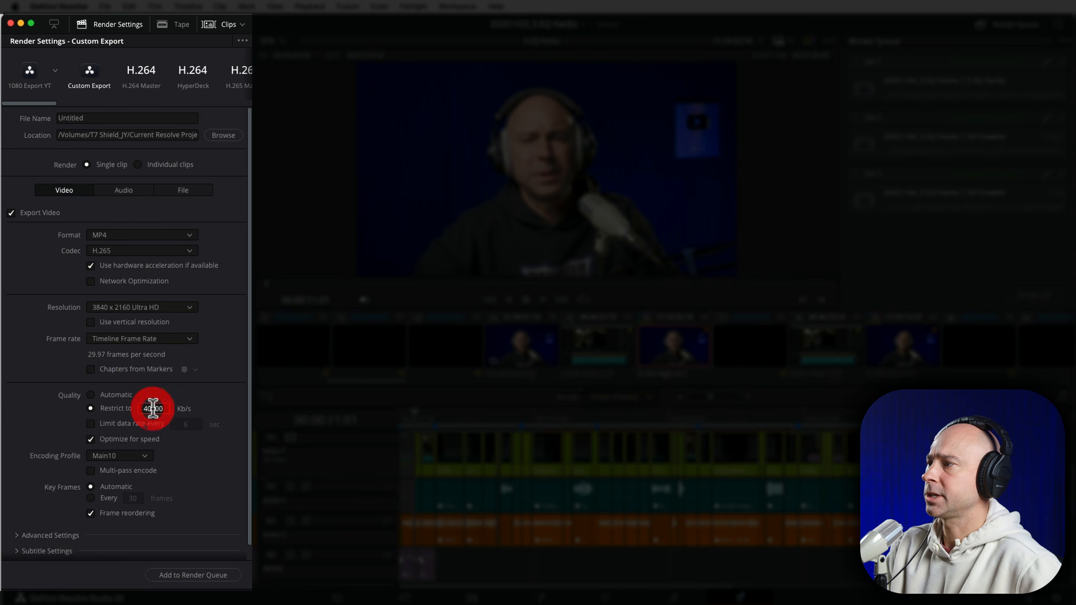
double_click(153, 408)
text(90000)
click(190, 464)
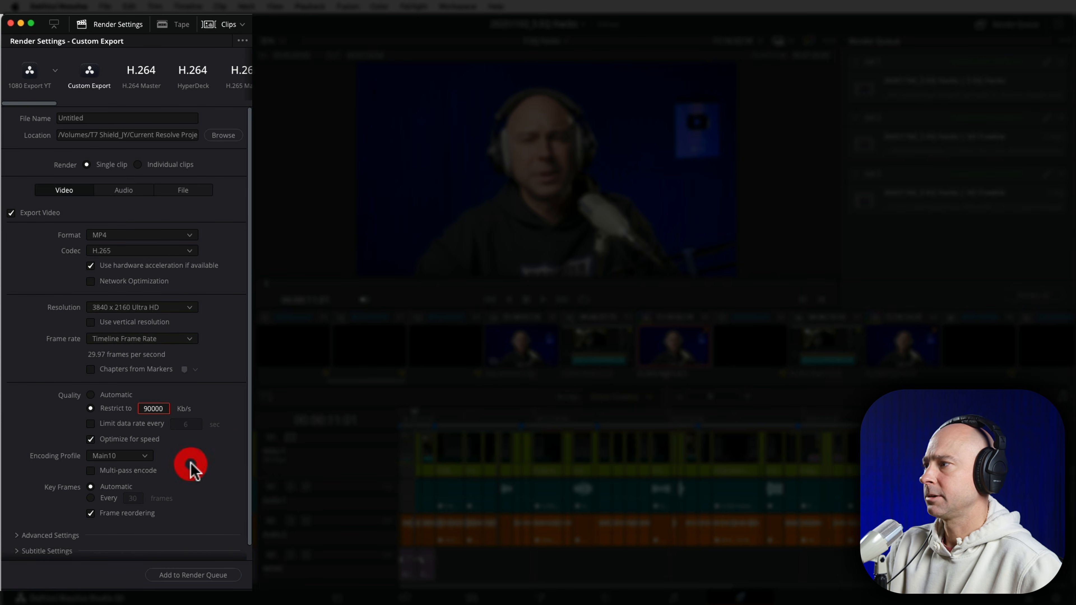
scroll(167, 466, down, 1)
click(144, 456)
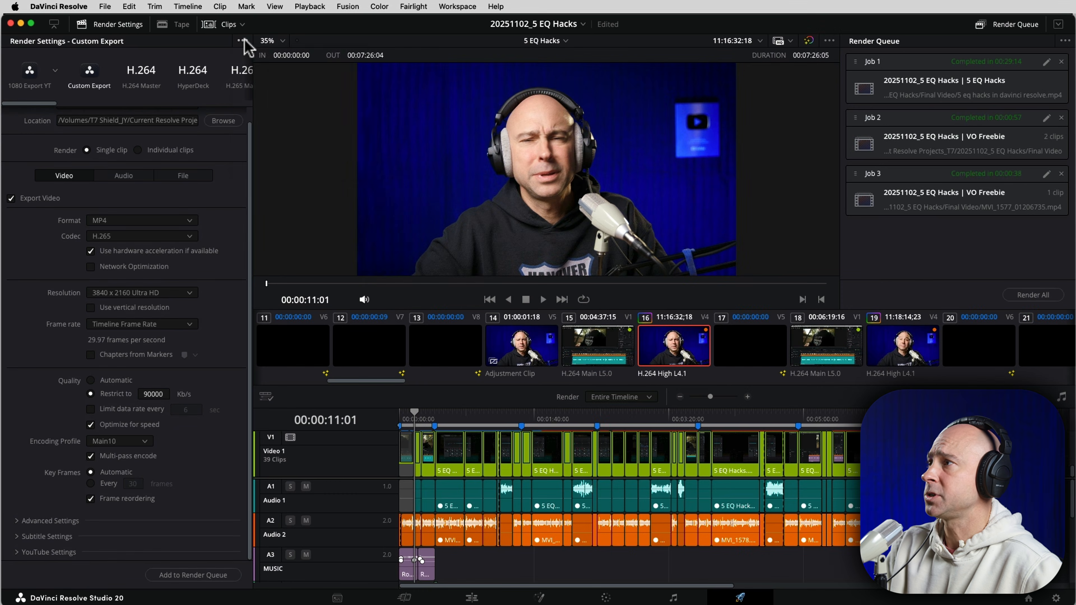
- Start saving the custom render settings as a new preset and choose the green video-player preset icon
click(243, 40)
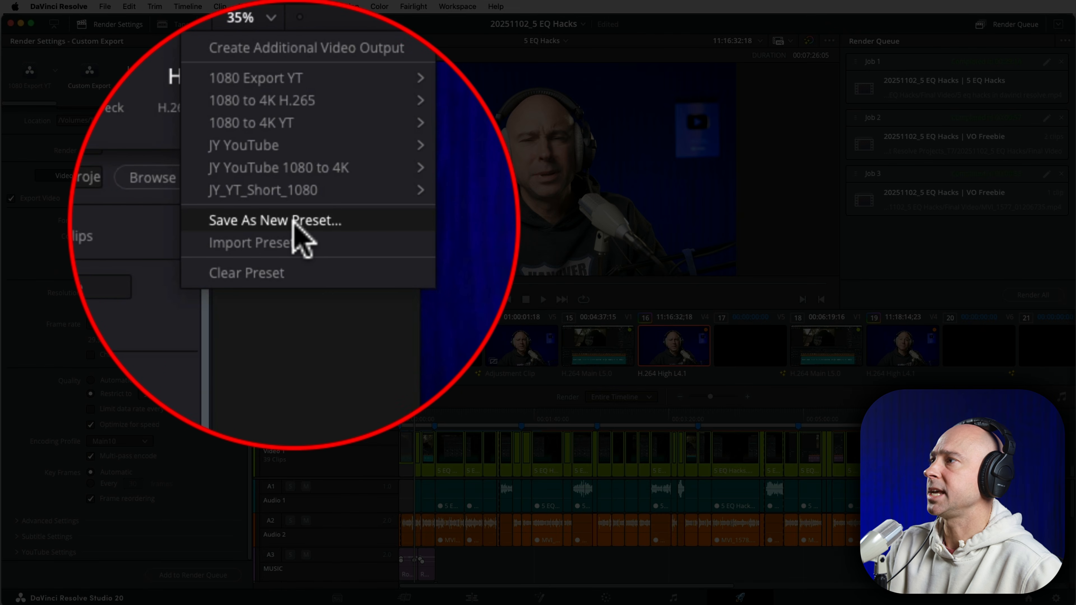
click(298, 142)
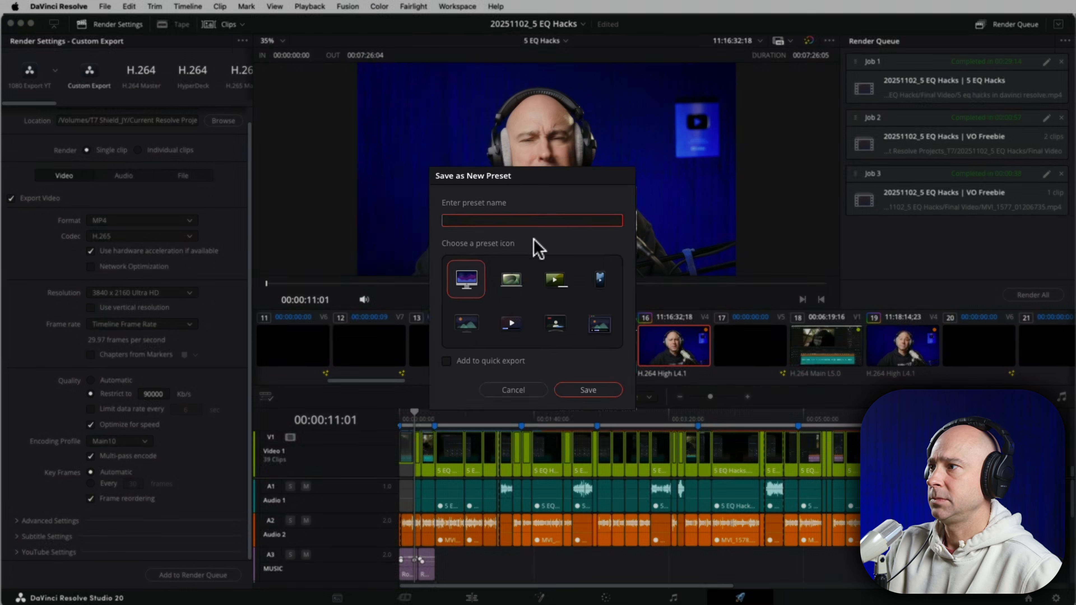
click(552, 281)
click(491, 200)
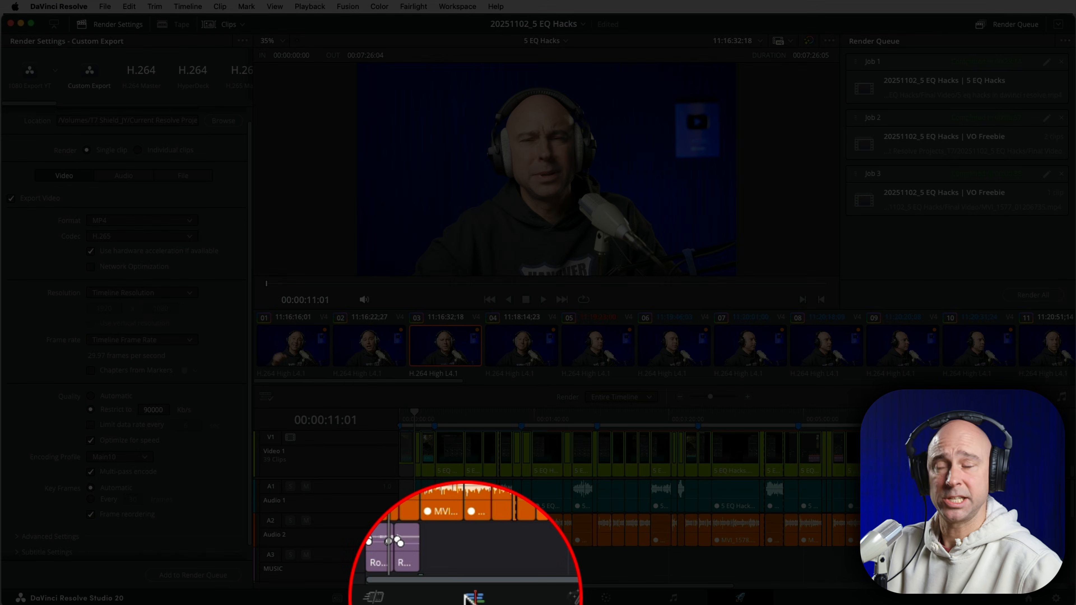
- Show the media pool on the Edit page, enlarge its Power Bins section and check the Show Power Bins option
click(471, 597)
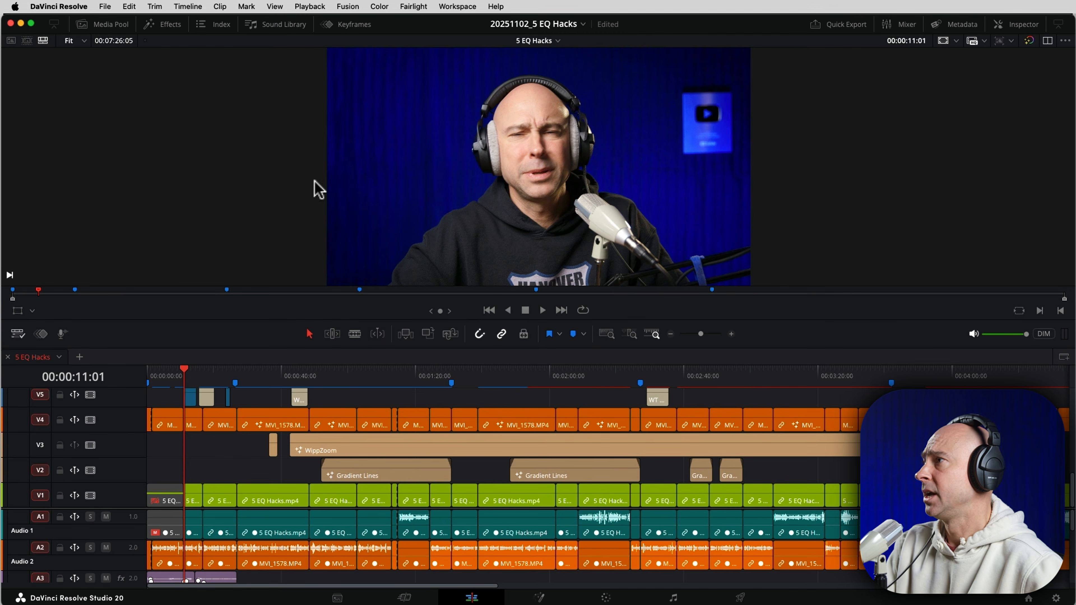
click(110, 26)
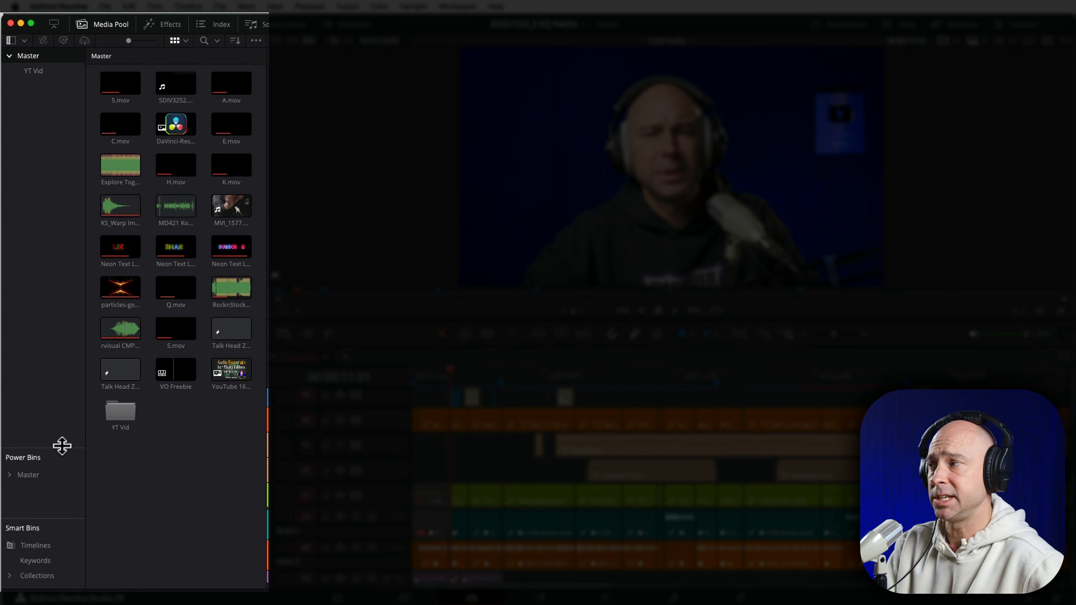
drag(62, 447, 63, 229)
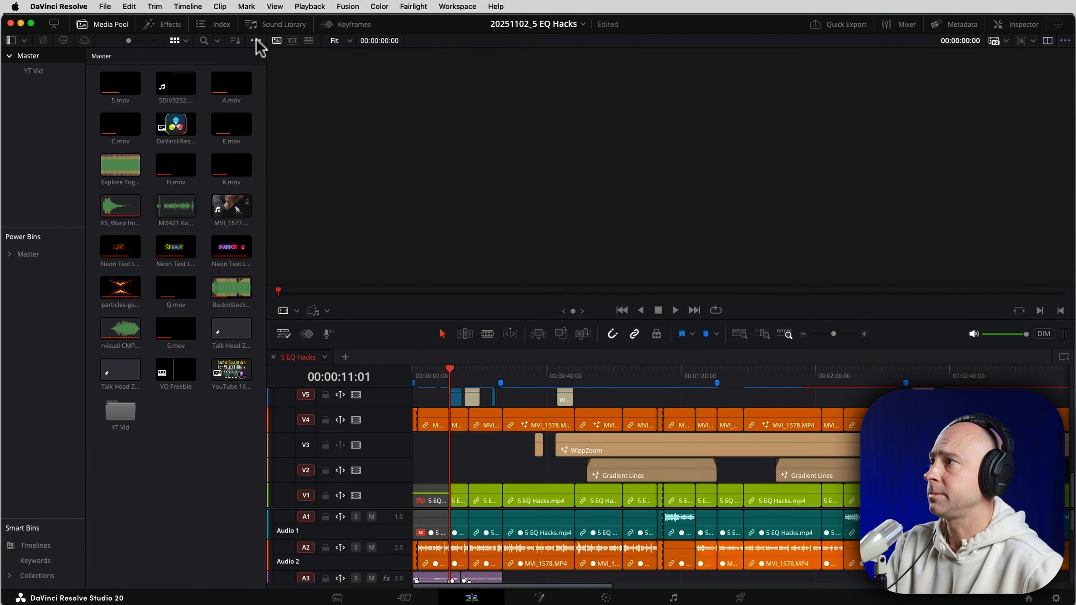
click(257, 41)
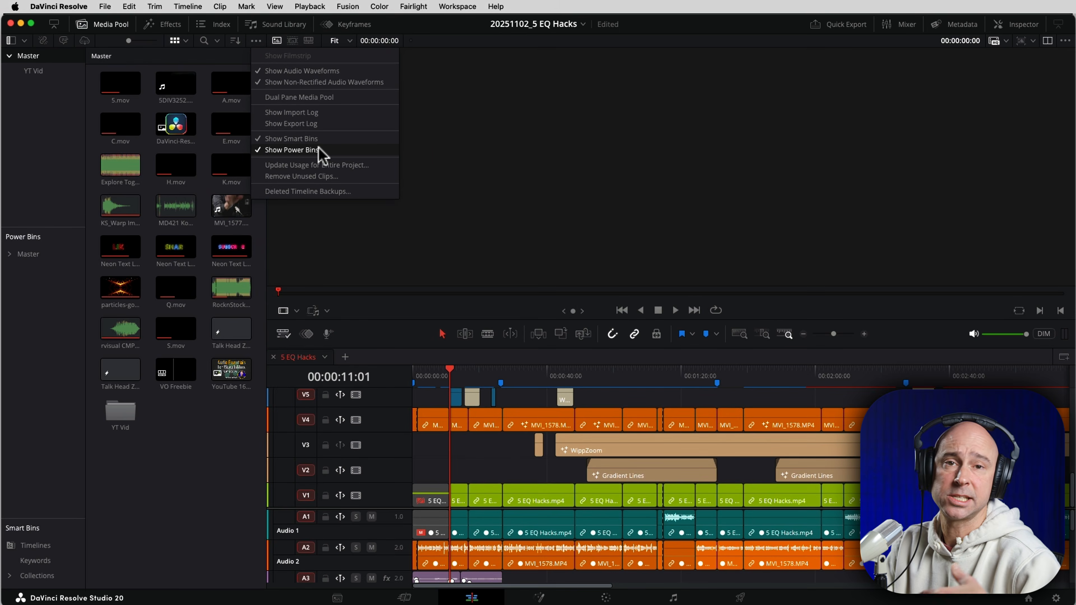
key(Escape)
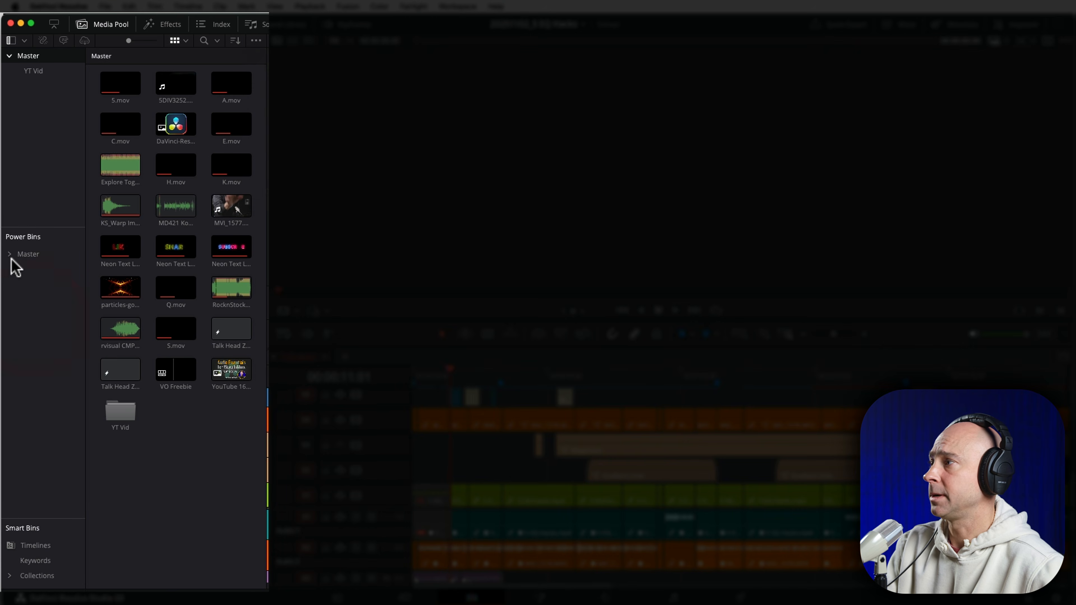
- Add the Talk Head Zoom clip from the Zooms power bin to track V5 near 00:00:04:00
click(10, 253)
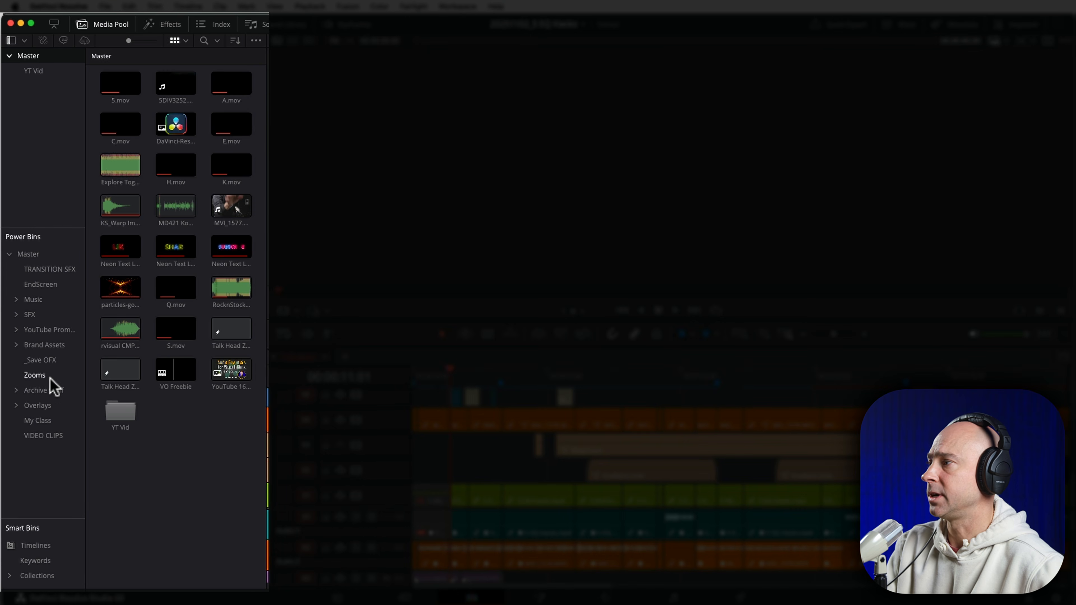
click(36, 375)
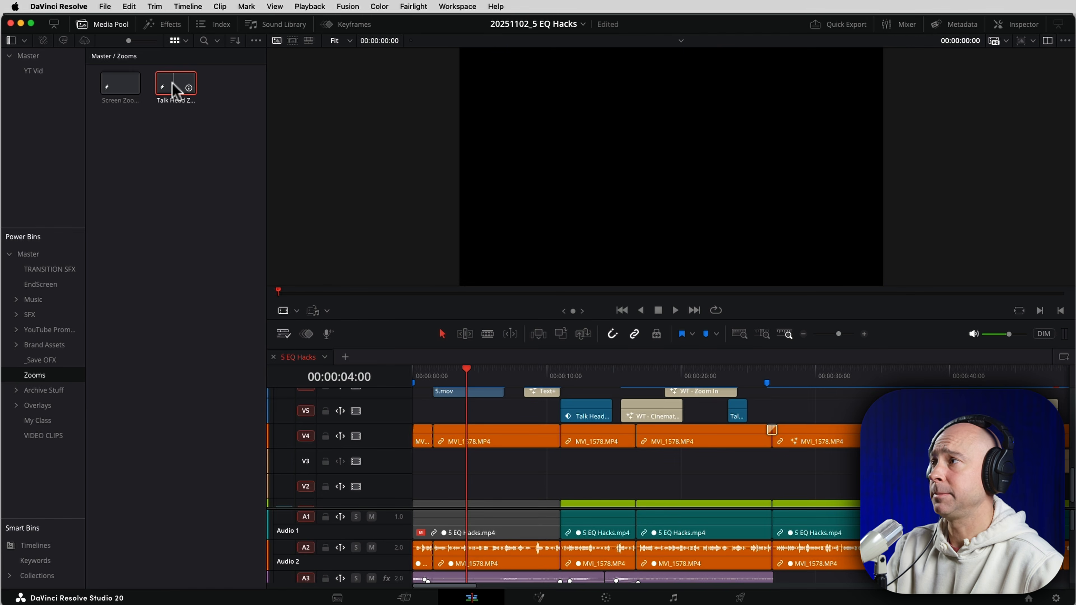
drag(176, 90, 461, 410)
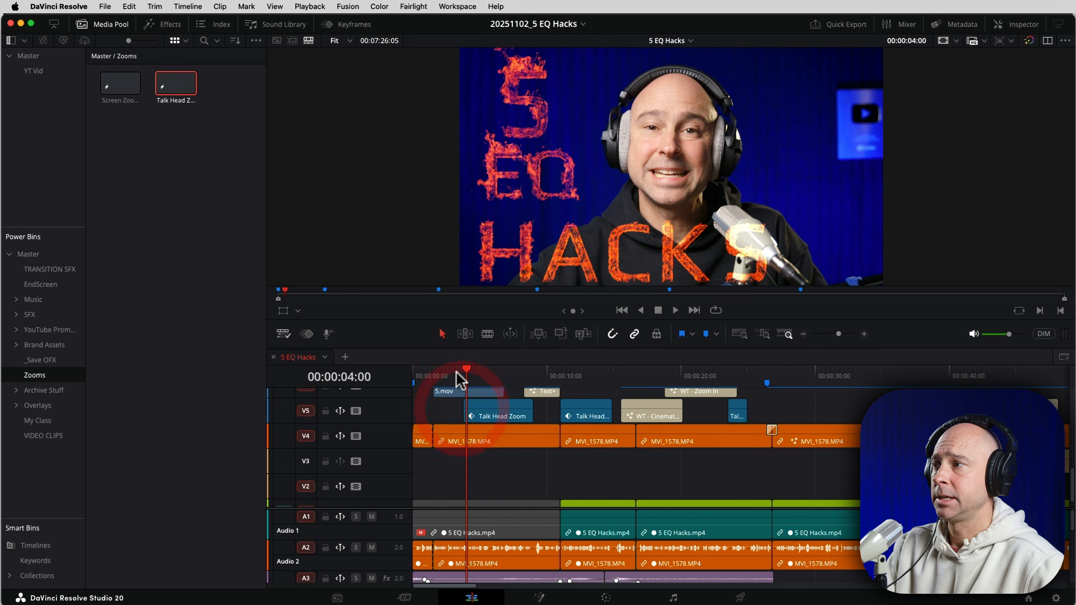
- Play the timeline from 00:00:03:08 through the added Talk Head Zoom clip to review its effect
click(456, 373)
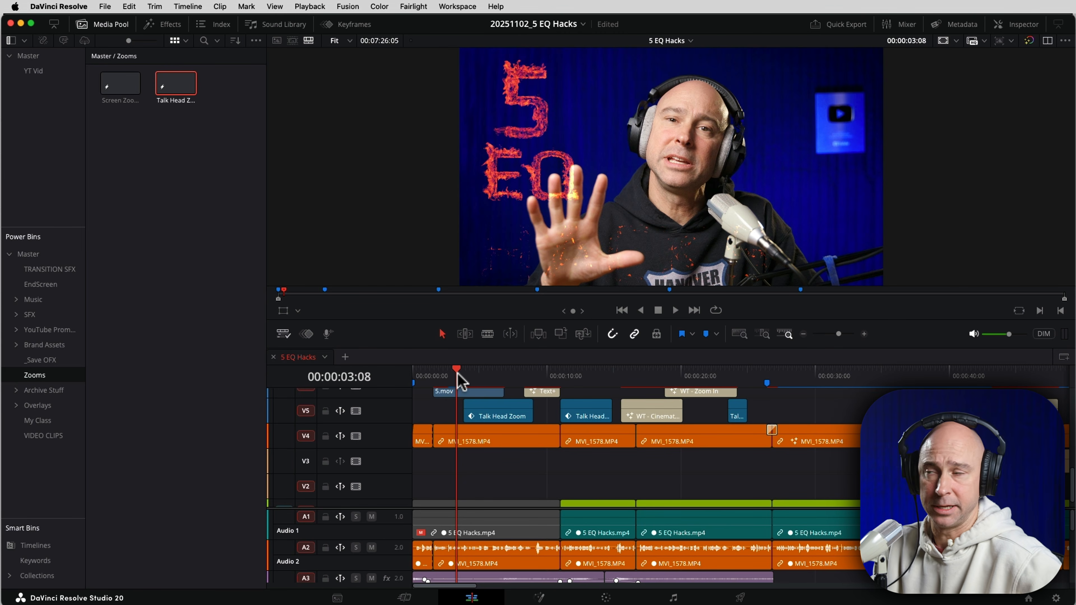
key(space)
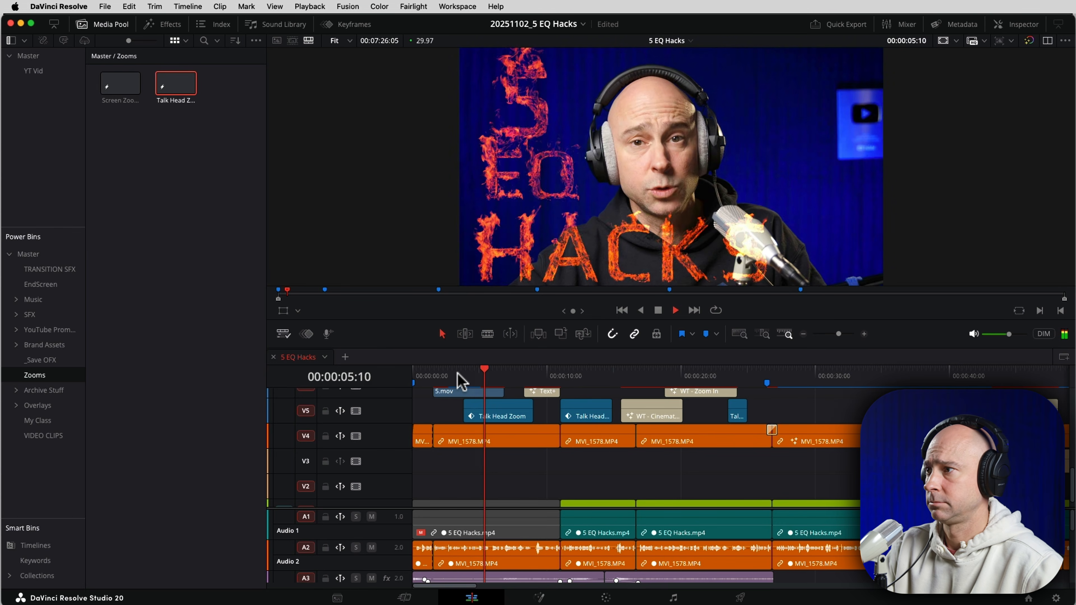
key(space)
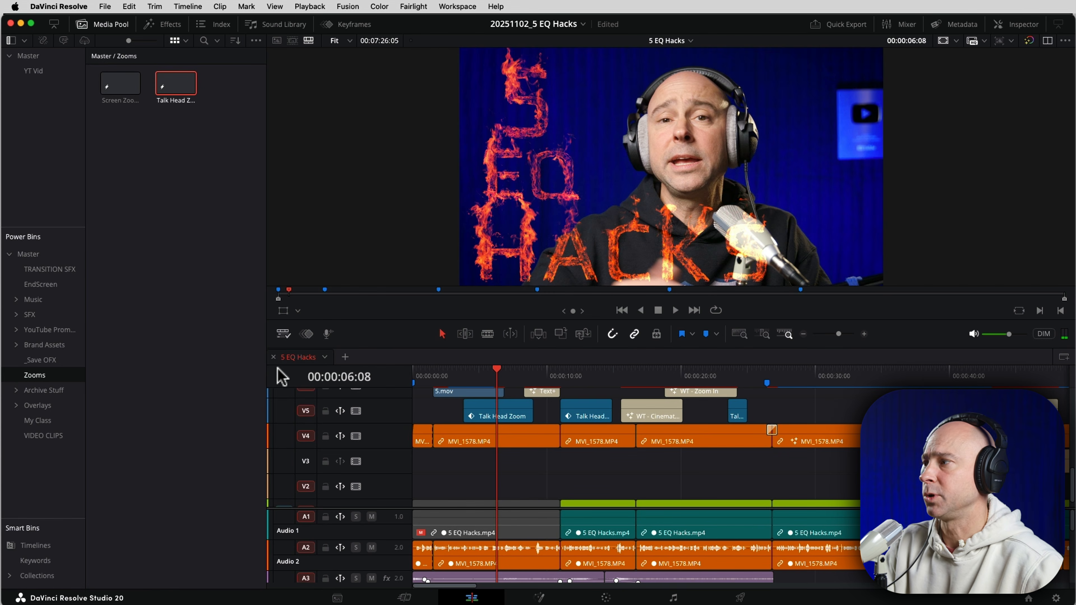
- Look along the timeline and open the _Save OFX power bin to examine its contents
scroll(658, 455, right, 2)
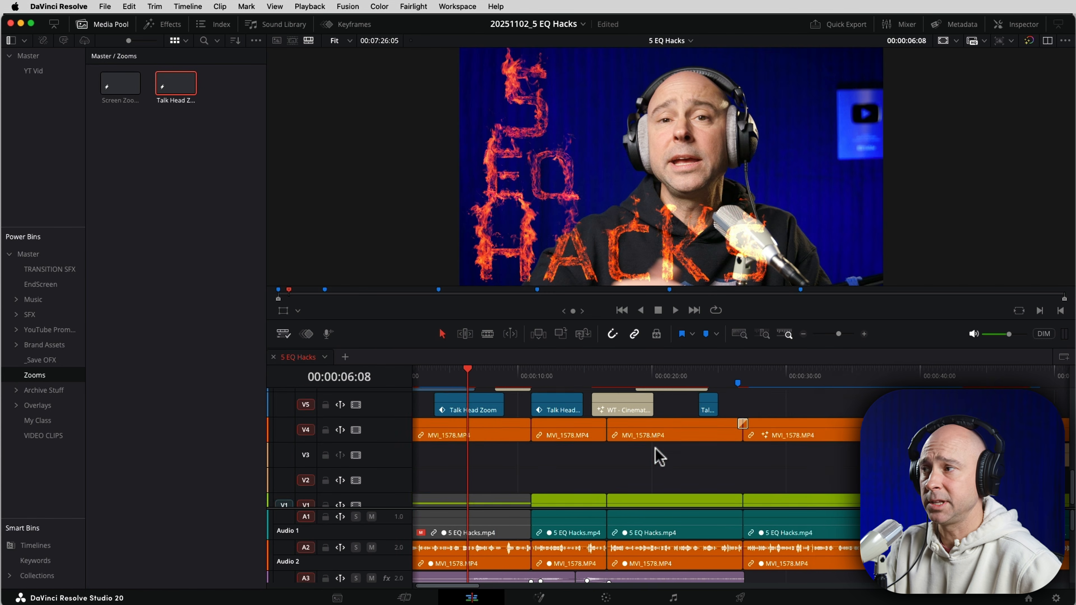
scroll(659, 456, right, 5)
scroll(795, 456, left, 6)
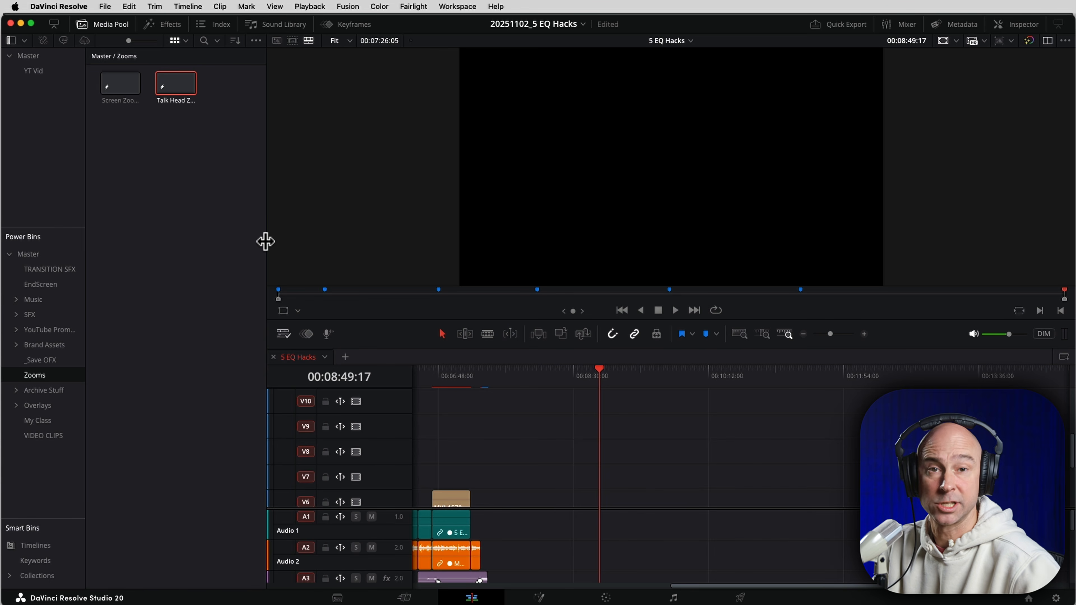
click(39, 360)
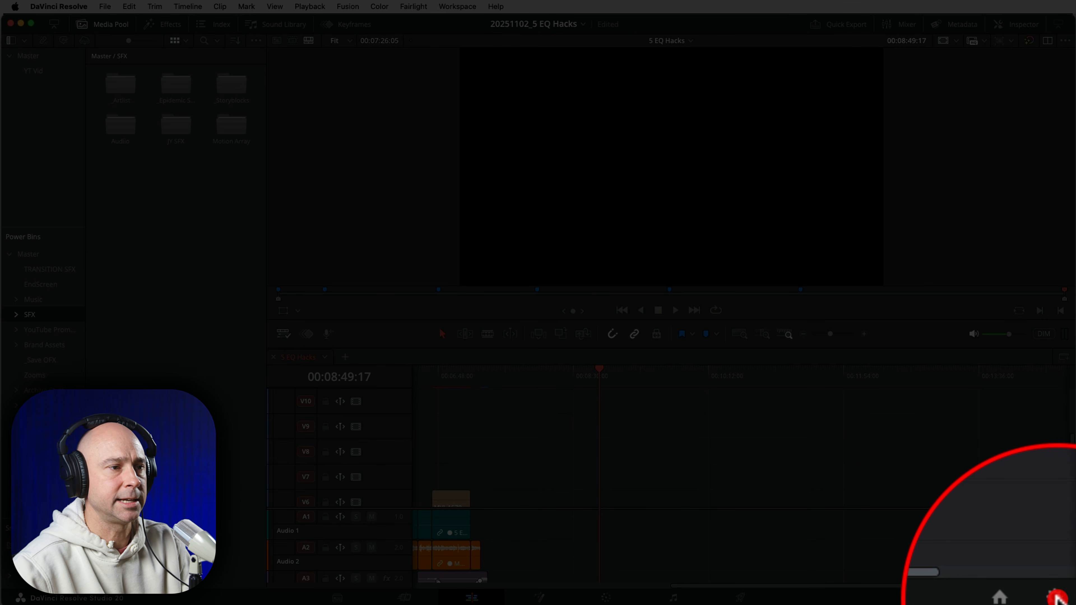
- In the project settings, examine the preset list and the dialog for saving the current settings as a preset
click(1054, 597)
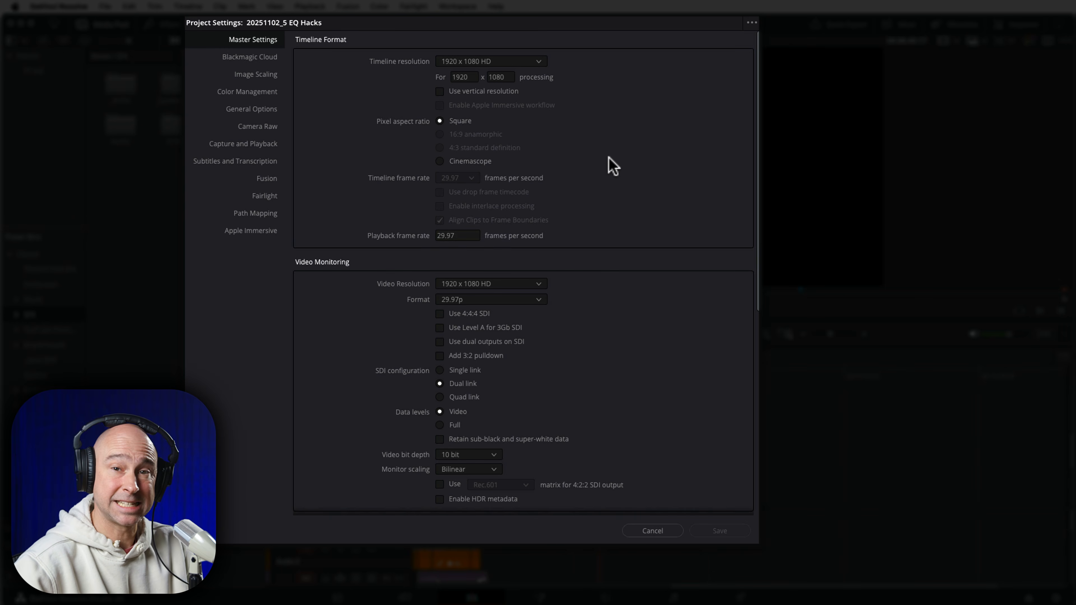
click(752, 23)
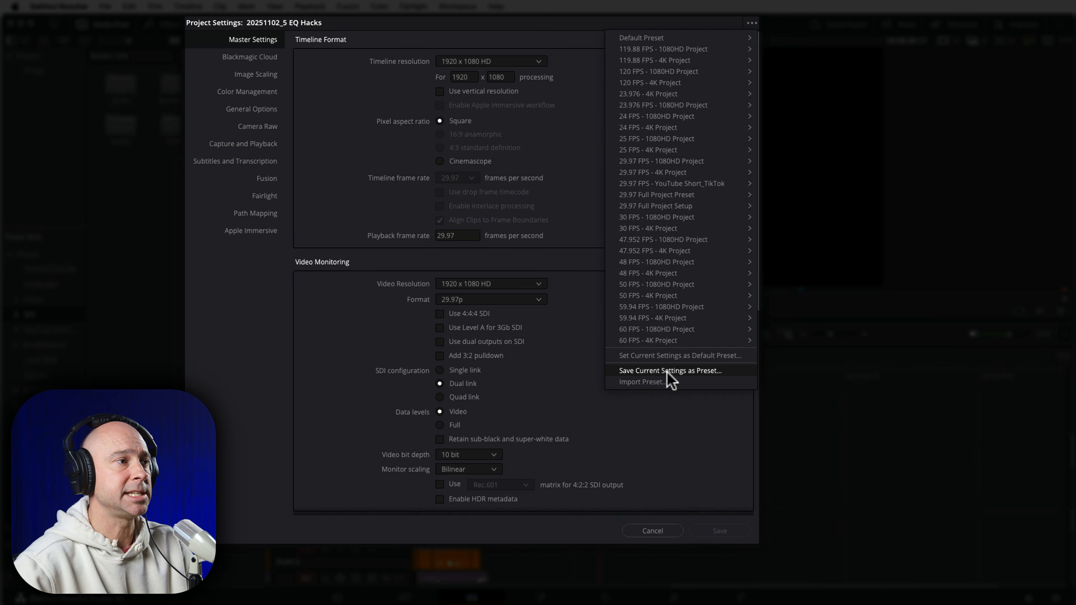
click(713, 371)
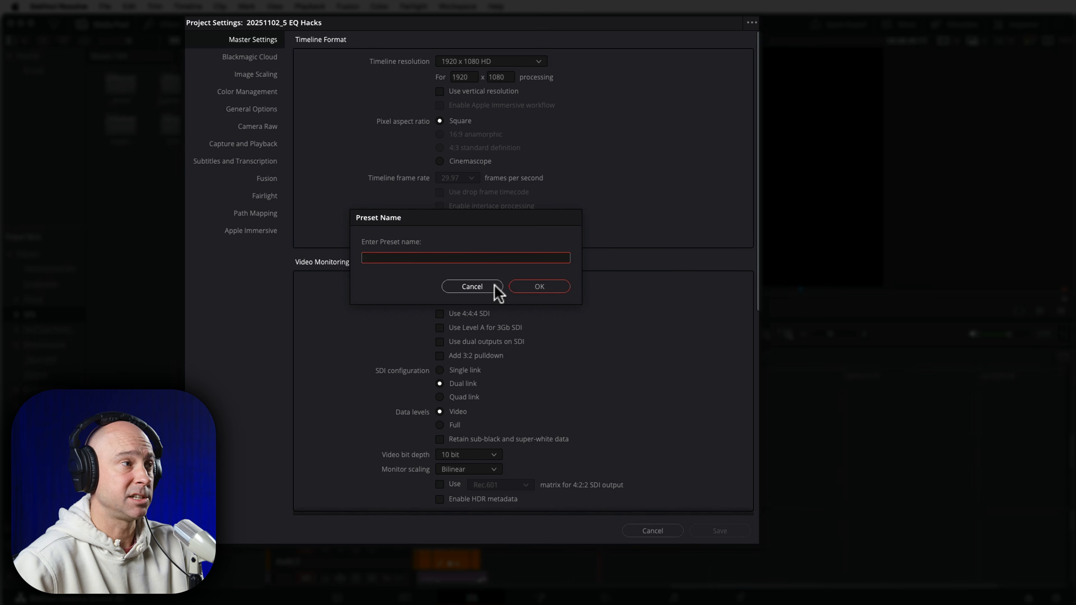
click(485, 293)
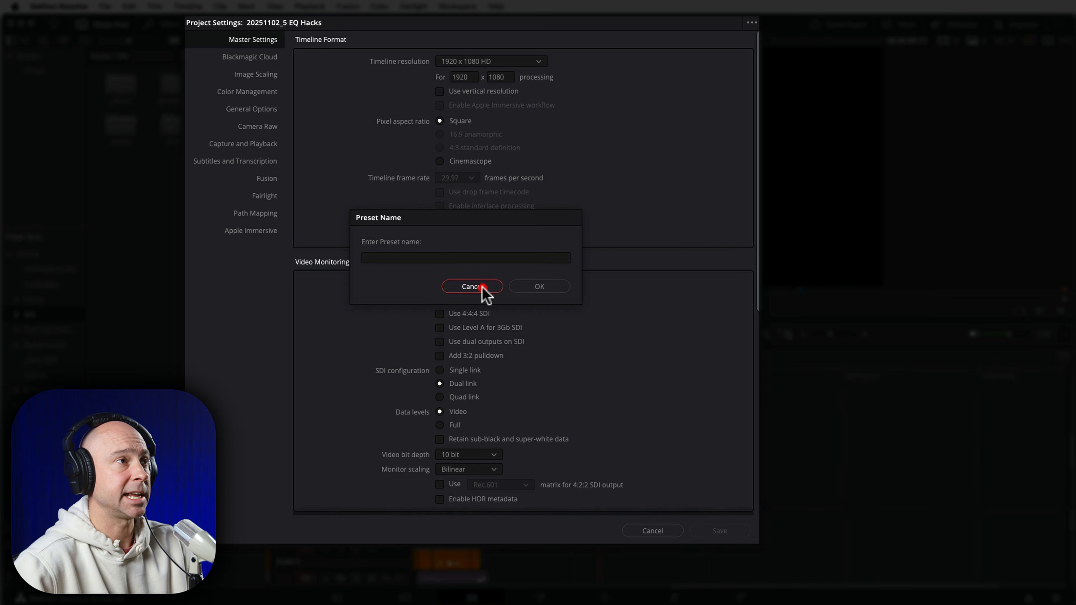
click(752, 23)
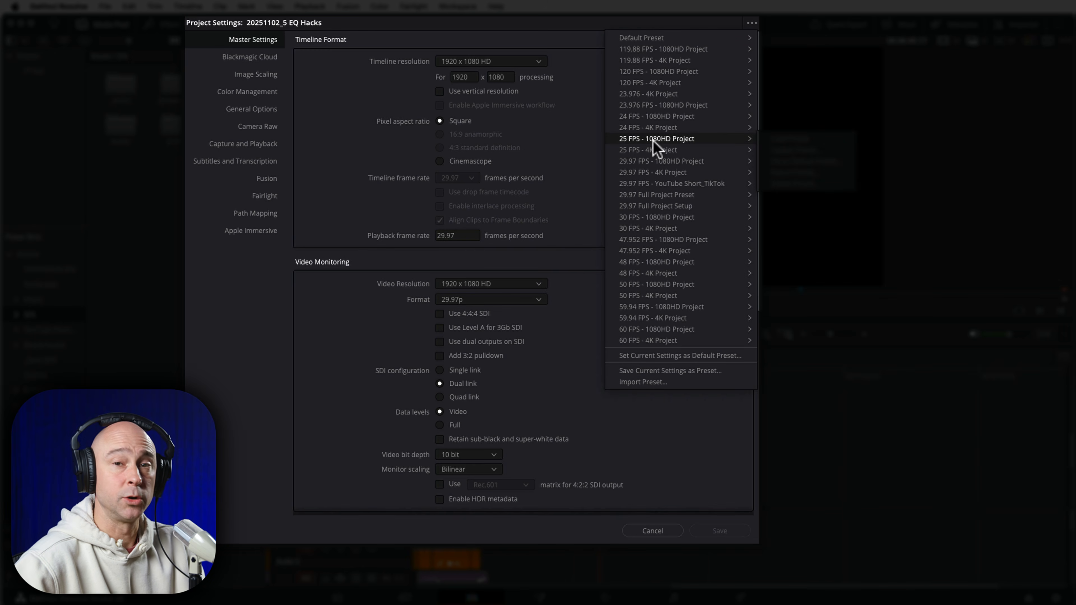